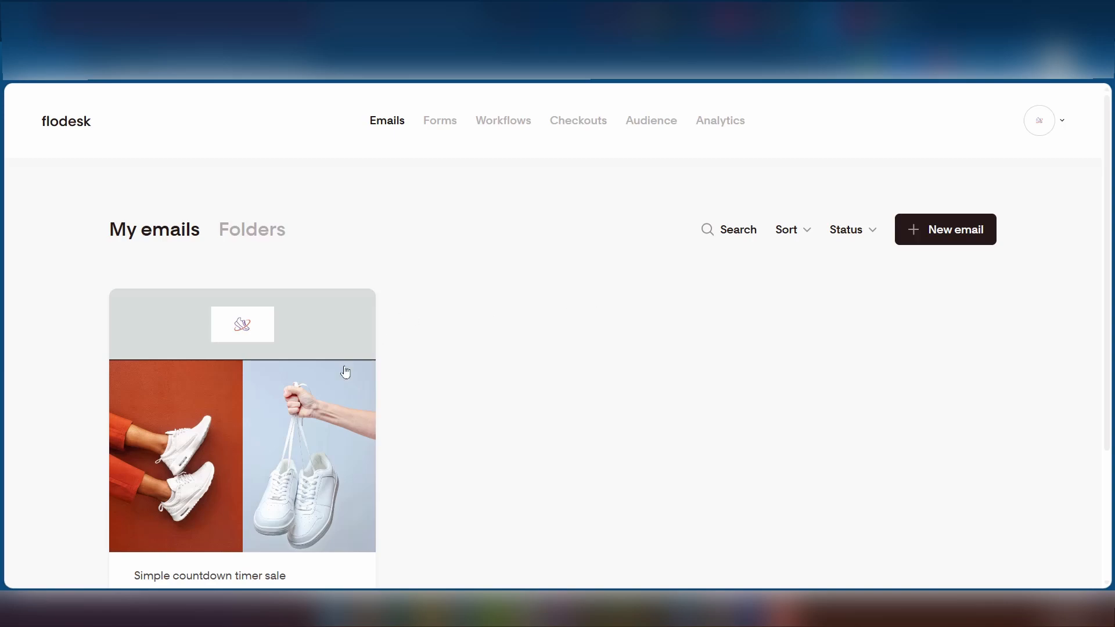
# - Start a new email and browse the full template gallery
pyautogui.moveTo(195, 368)
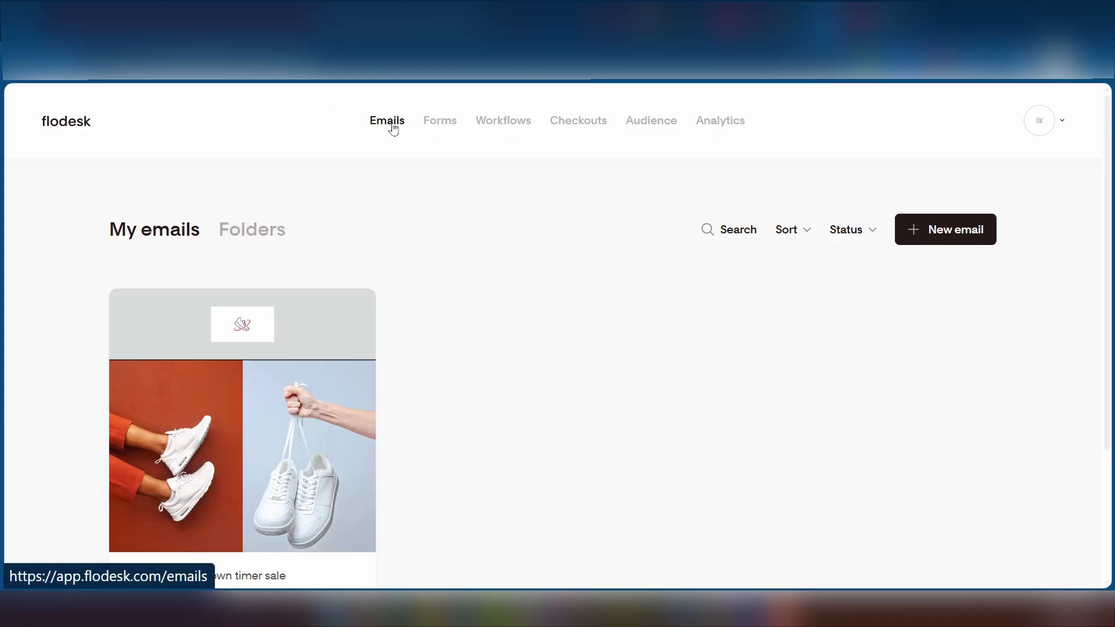
pyautogui.click(917, 230)
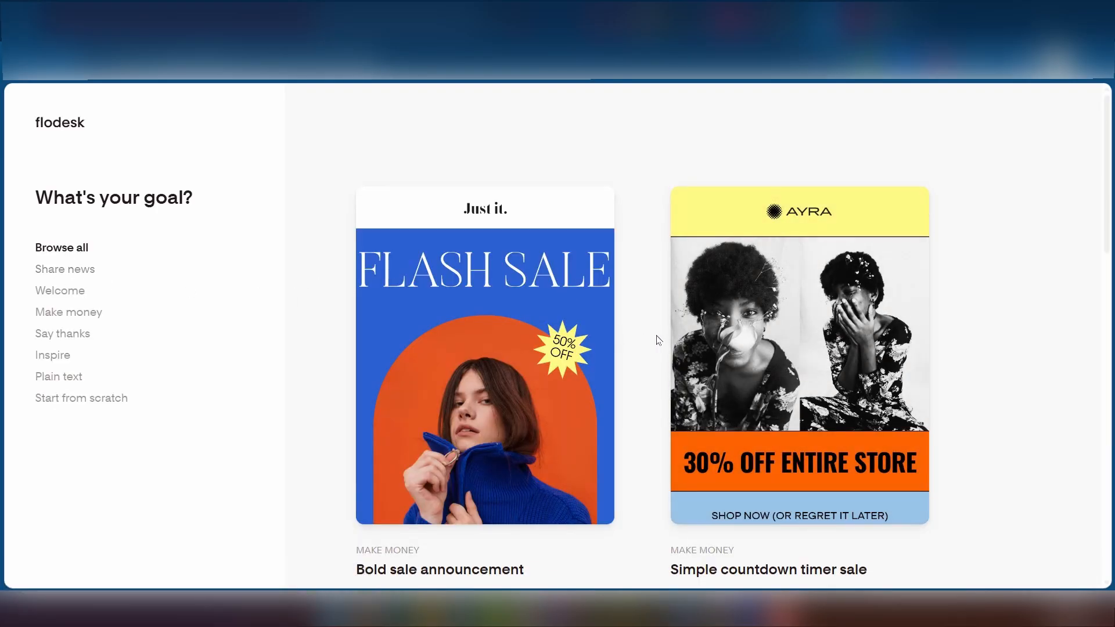
pyautogui.scroll(-3, 658, 340)
pyautogui.scroll(-3, 658, 339)
pyautogui.scroll(4, 658, 340)
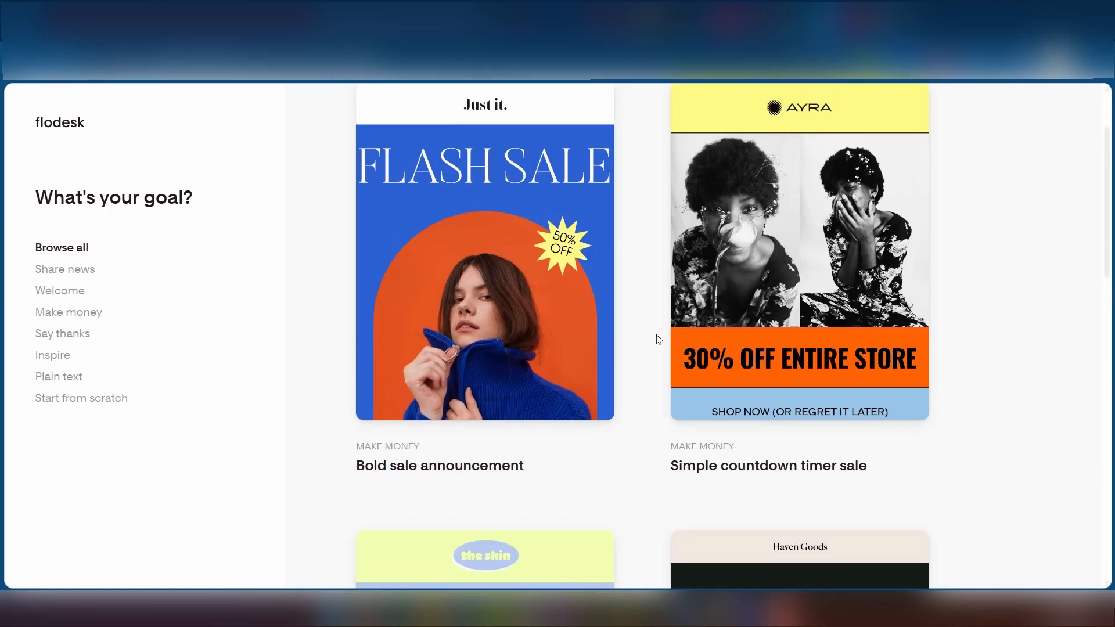
pyautogui.scroll(-13, 658, 340)
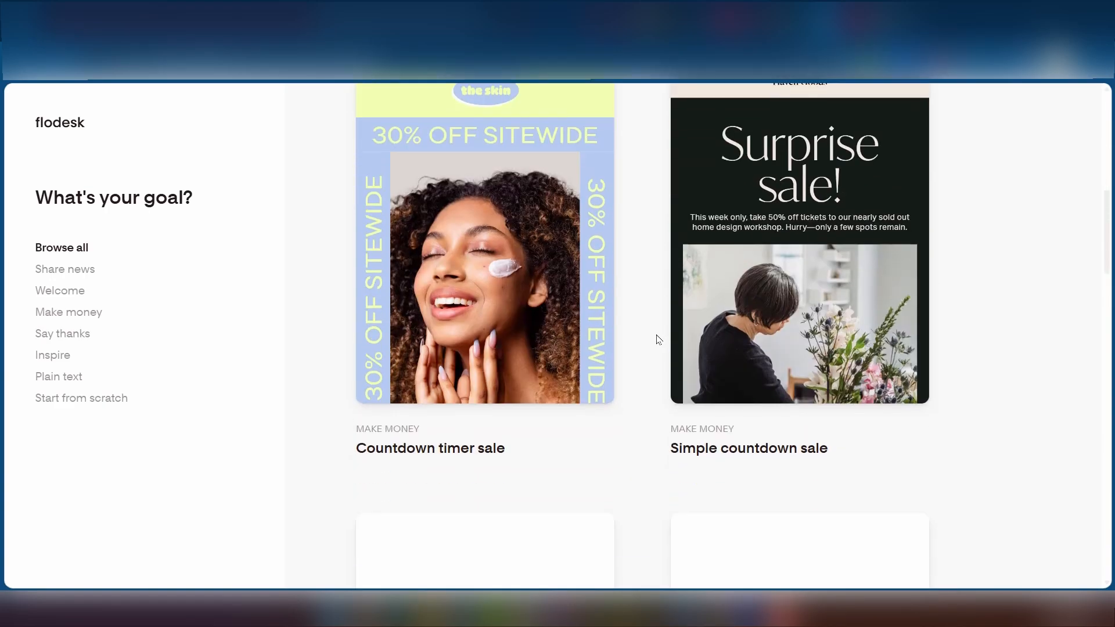
pyautogui.scroll(-10, 658, 339)
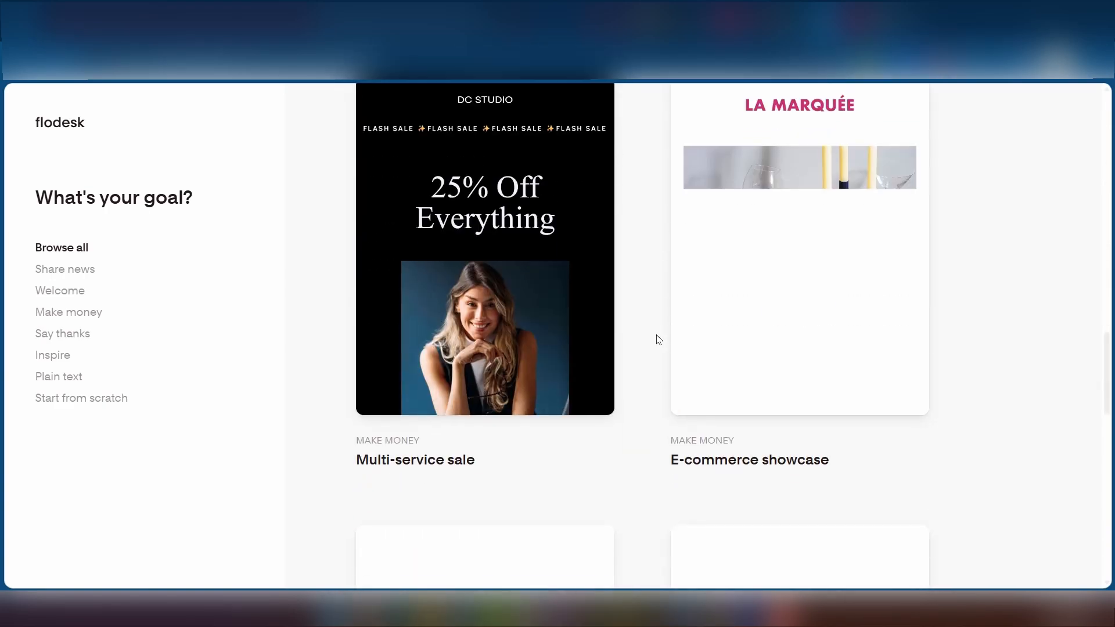
pyautogui.scroll(-6, 641, 337)
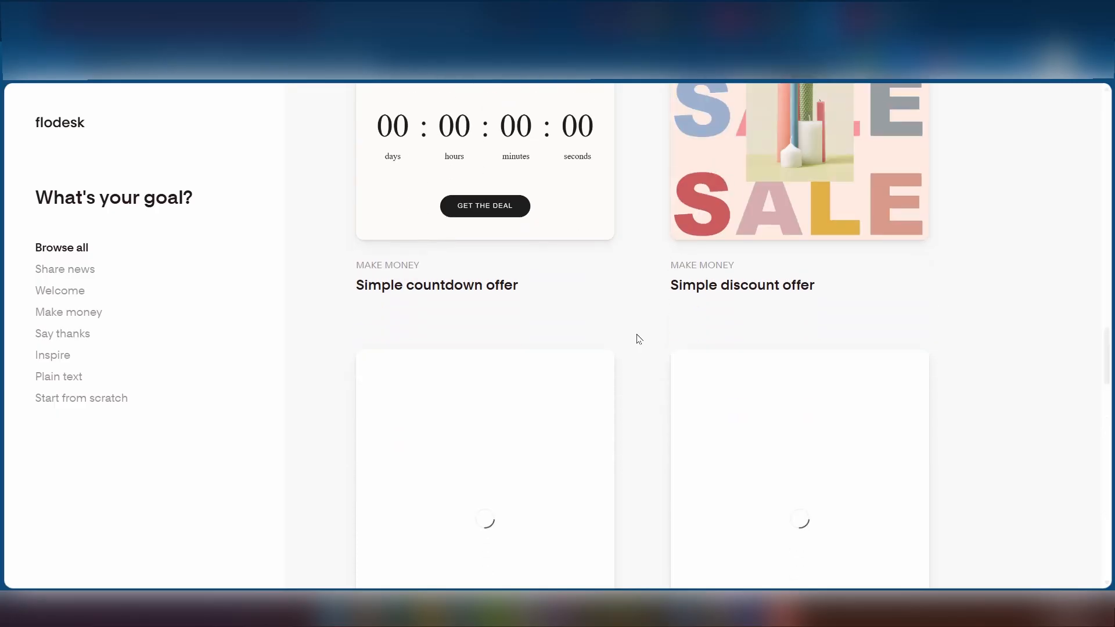
pyautogui.scroll(7, 635, 339)
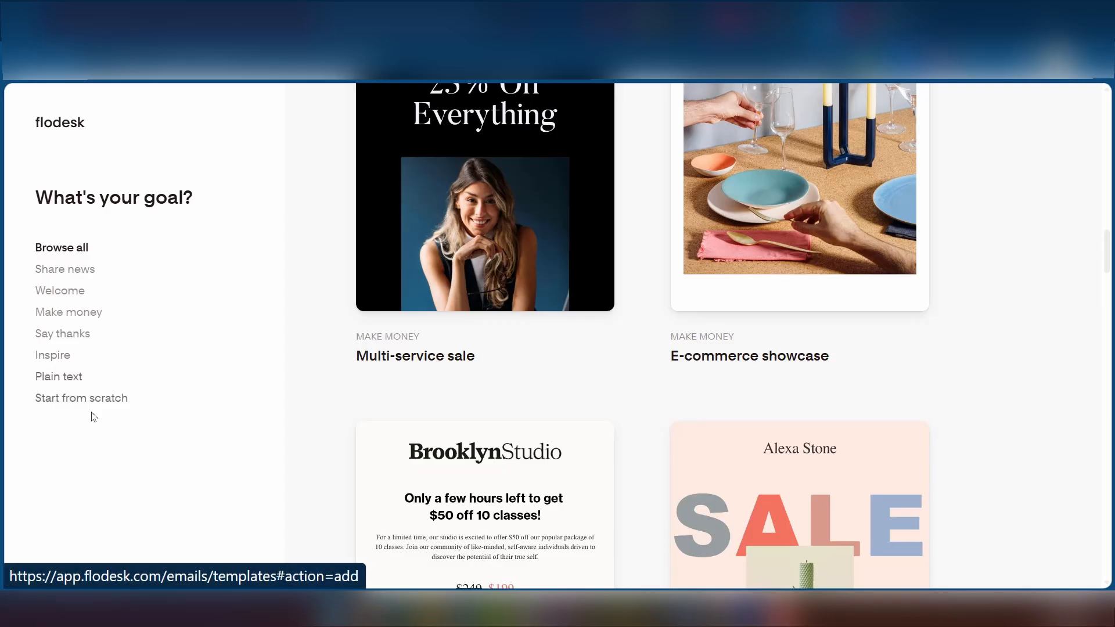
# - Filter the gallery to Welcome templates and scroll to 'Wellness welcome with resources'
pyautogui.click(54, 292)
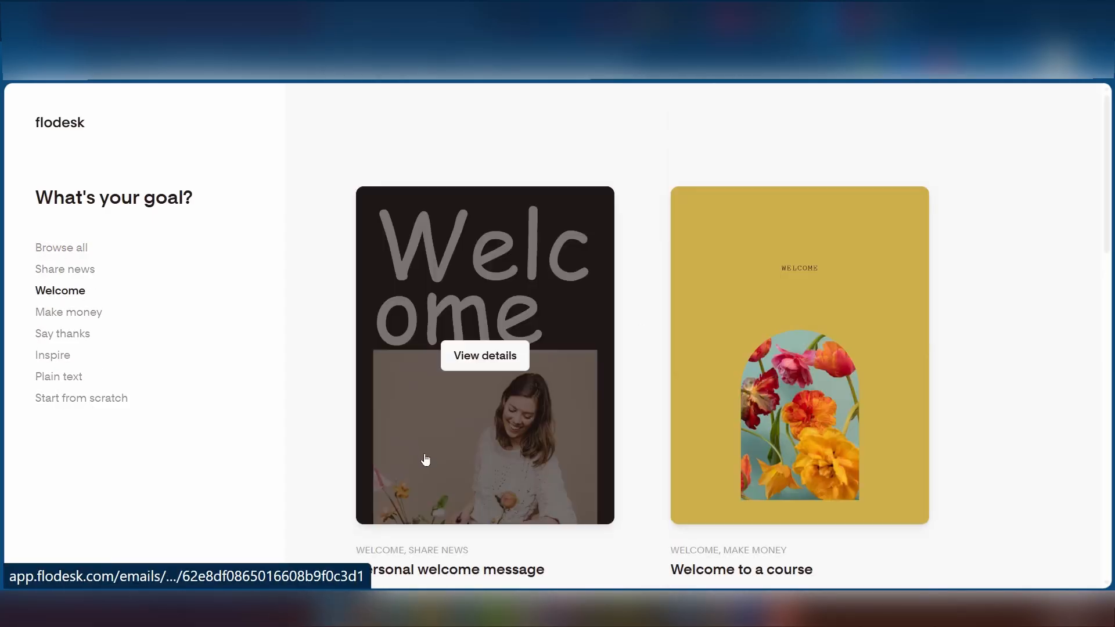
pyautogui.scroll(-10, 563, 329)
pyautogui.scroll(5, 552, 332)
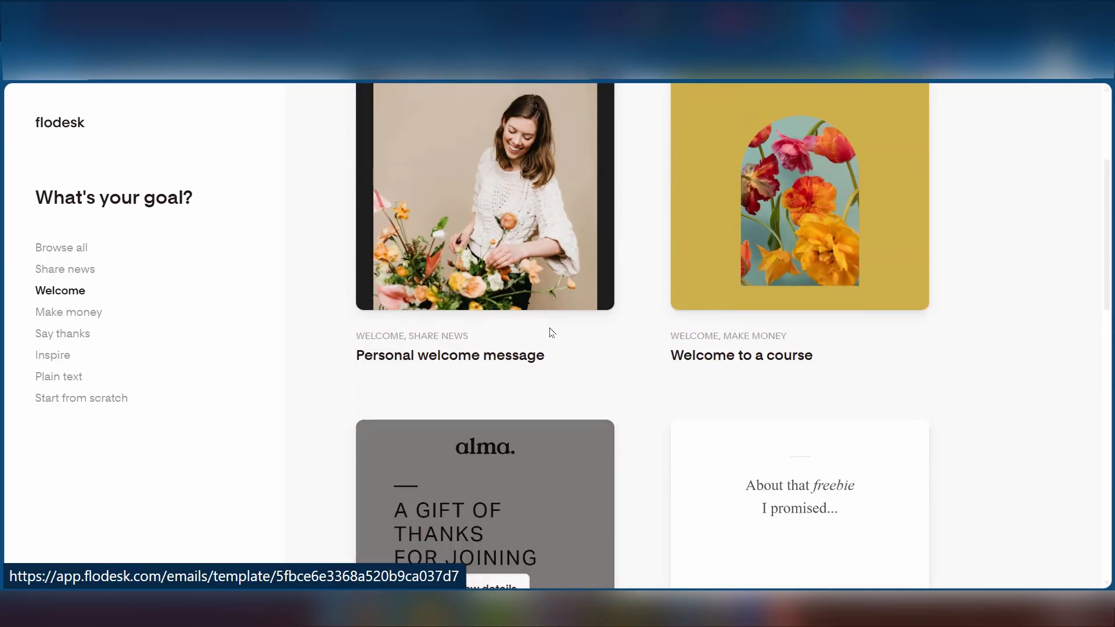
pyautogui.scroll(-8, 549, 331)
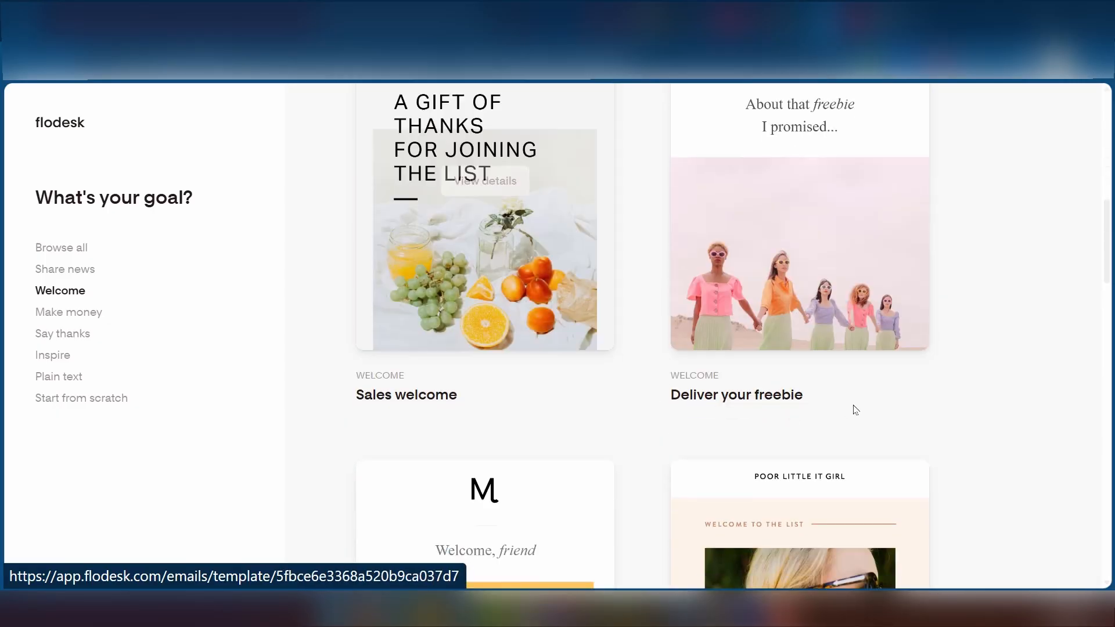
pyautogui.scroll(-5, 777, 381)
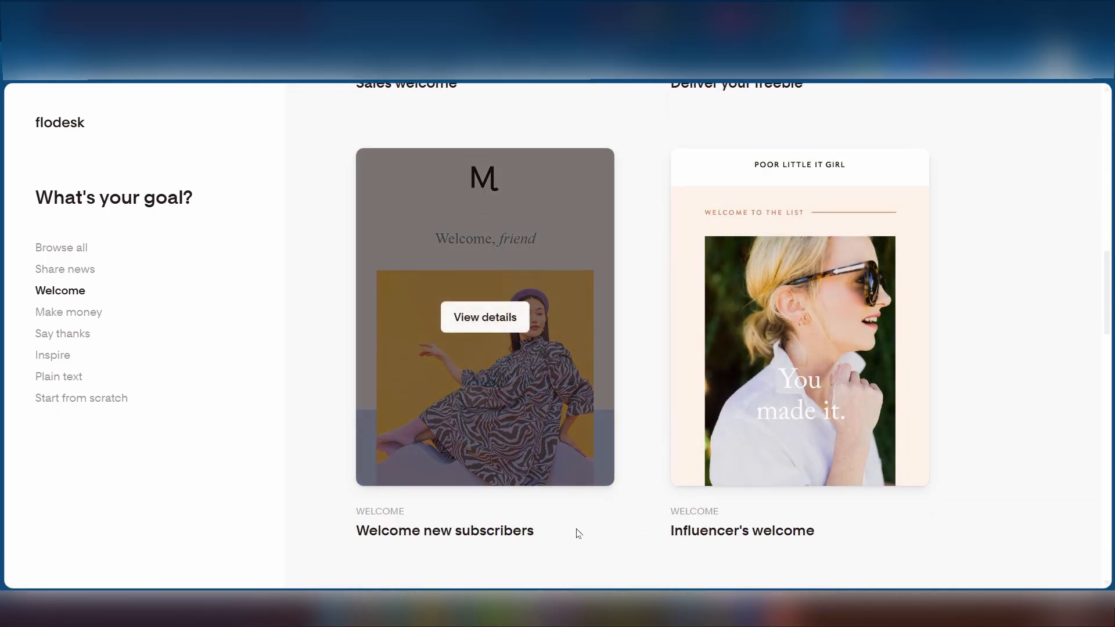
pyautogui.scroll(-10, 578, 533)
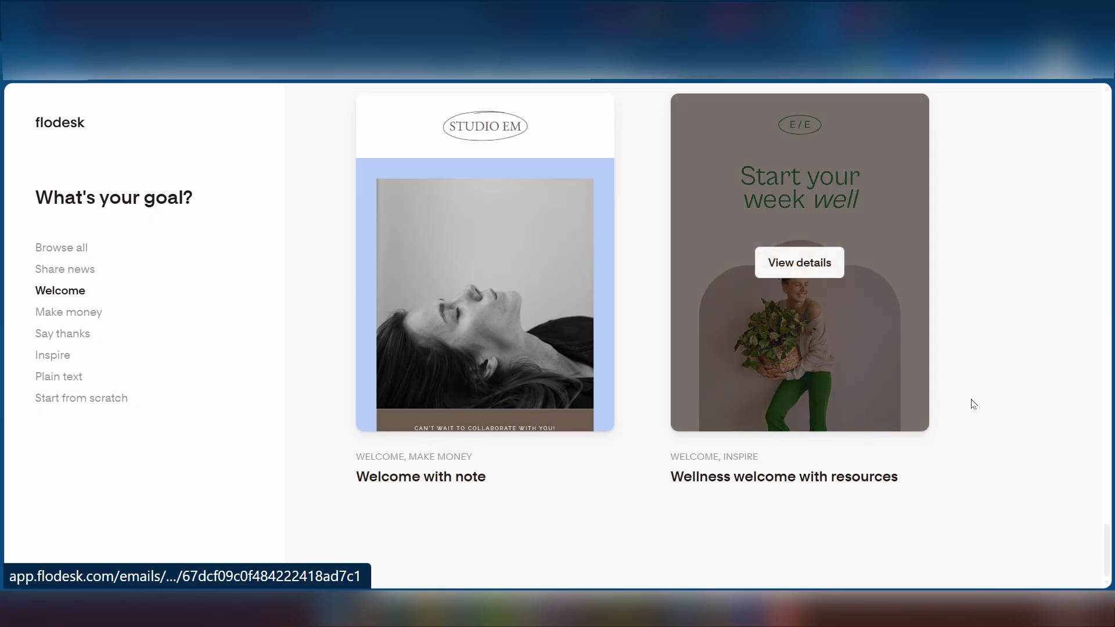
pyautogui.scroll(2, 820, 389)
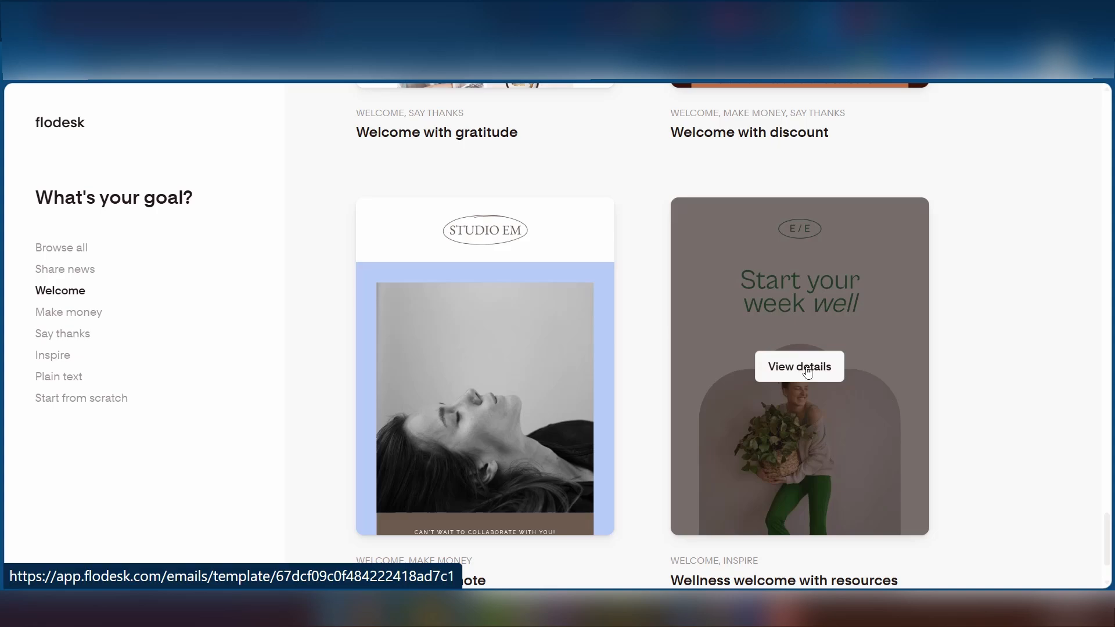
# - Preview the Wellness welcome template, check its mobile view, then customize it in the designer
pyautogui.click(827, 279)
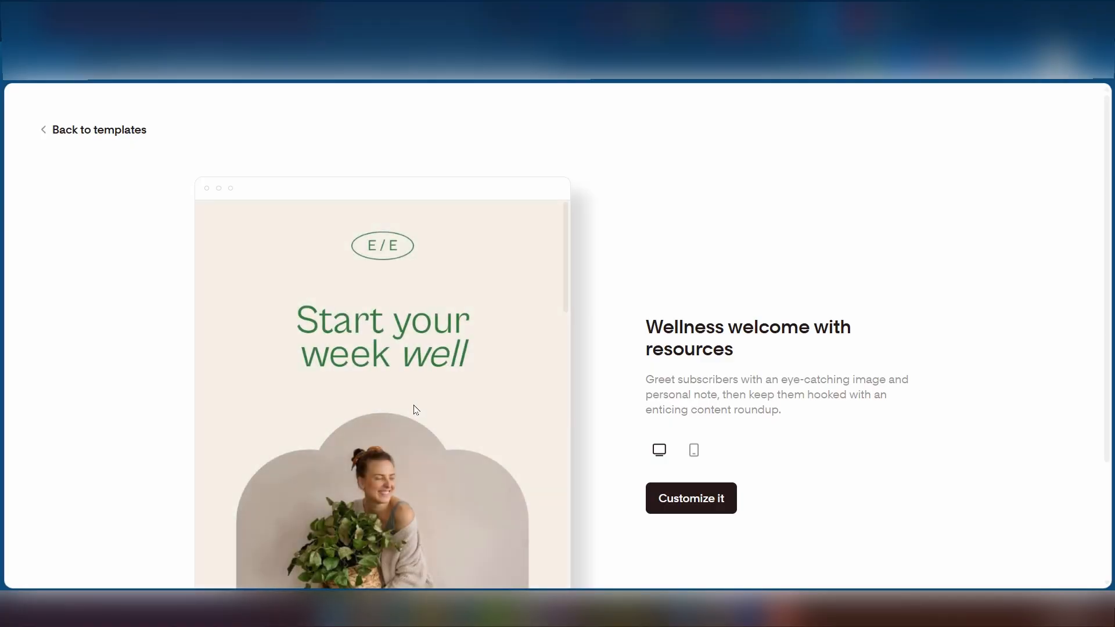
pyautogui.scroll(-3, 455, 449)
pyautogui.scroll(3, 445, 443)
pyautogui.scroll(-8, 430, 366)
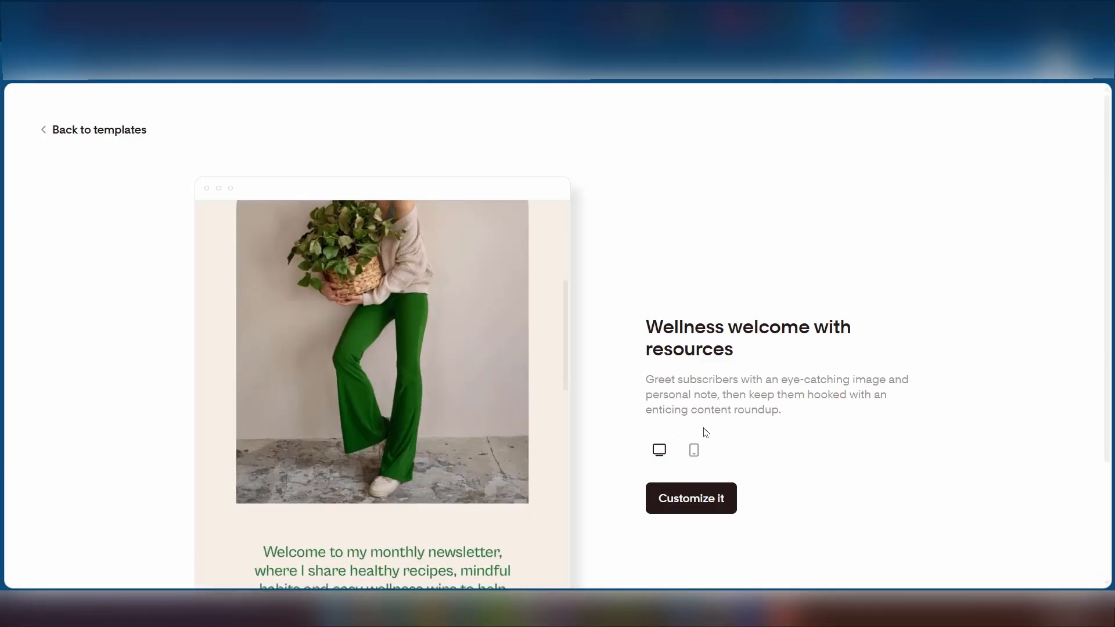
pyautogui.scroll(-1, 491, 452)
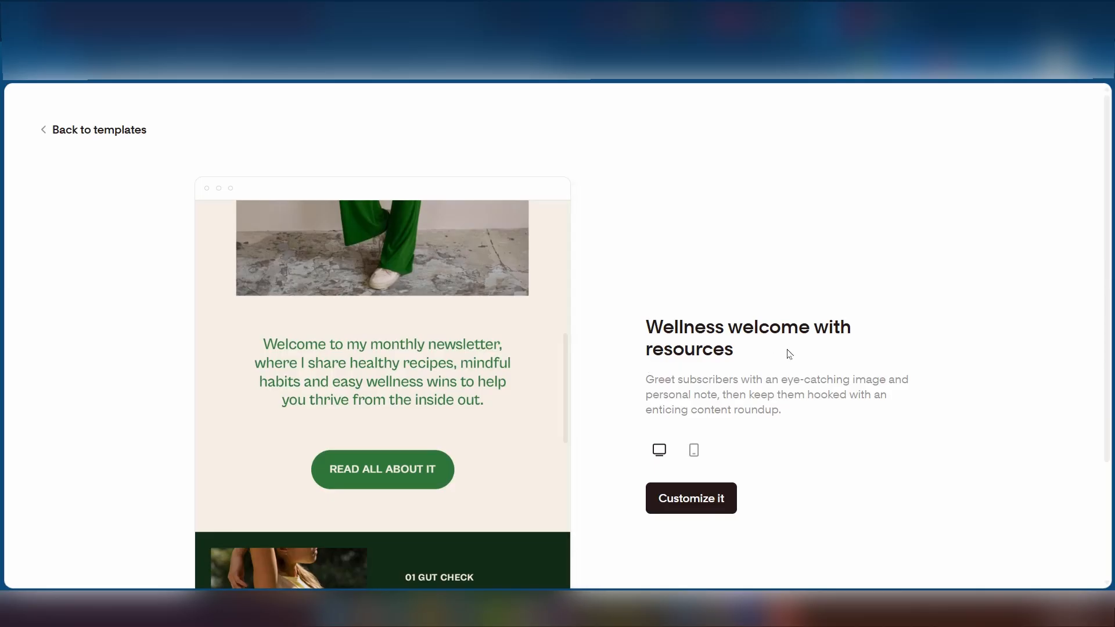
pyautogui.scroll(-15, 360, 436)
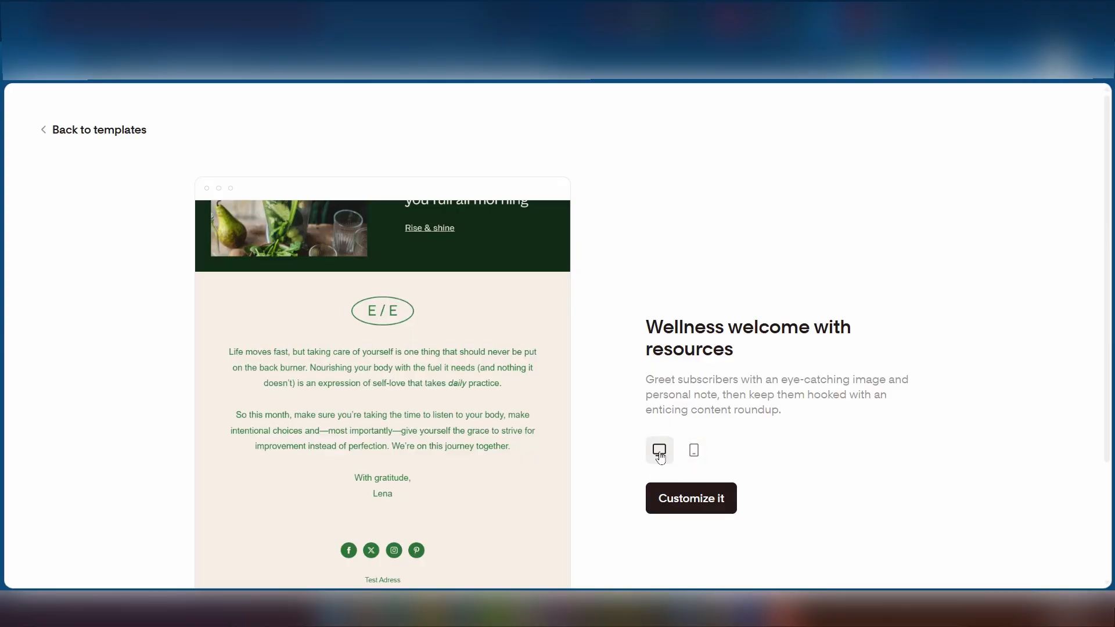
pyautogui.click(695, 451)
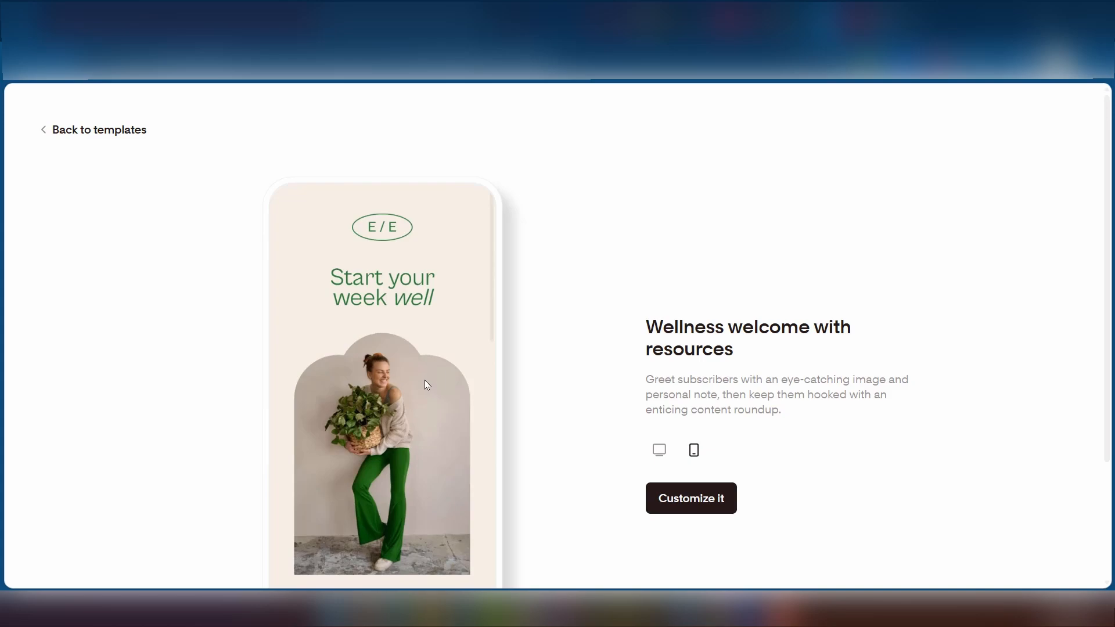
pyautogui.click(694, 499)
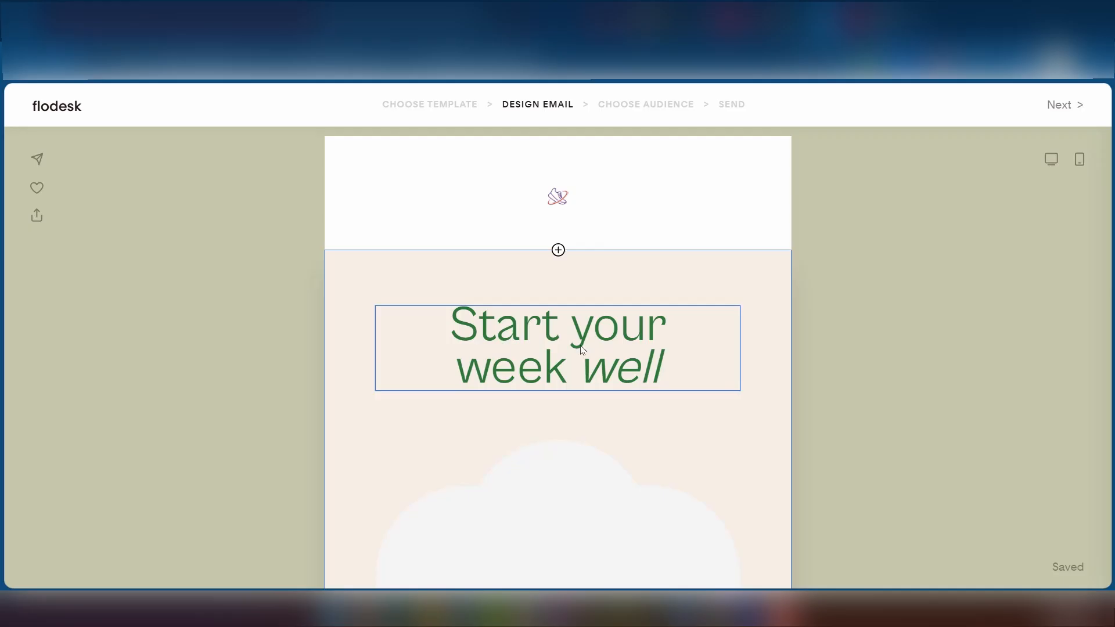
# - Clear all bold, italic, underline and strikethrough so 'Start your week well' is plain Regular
pyautogui.click(552, 347)
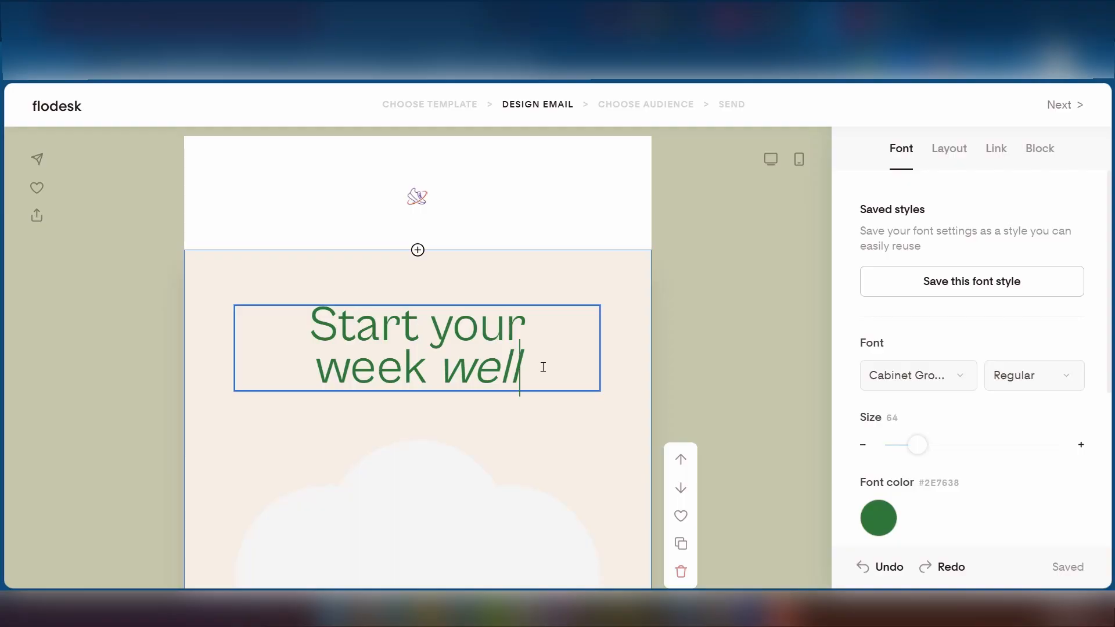
pyautogui.moveTo(543, 367); pyautogui.dragTo(290, 325)
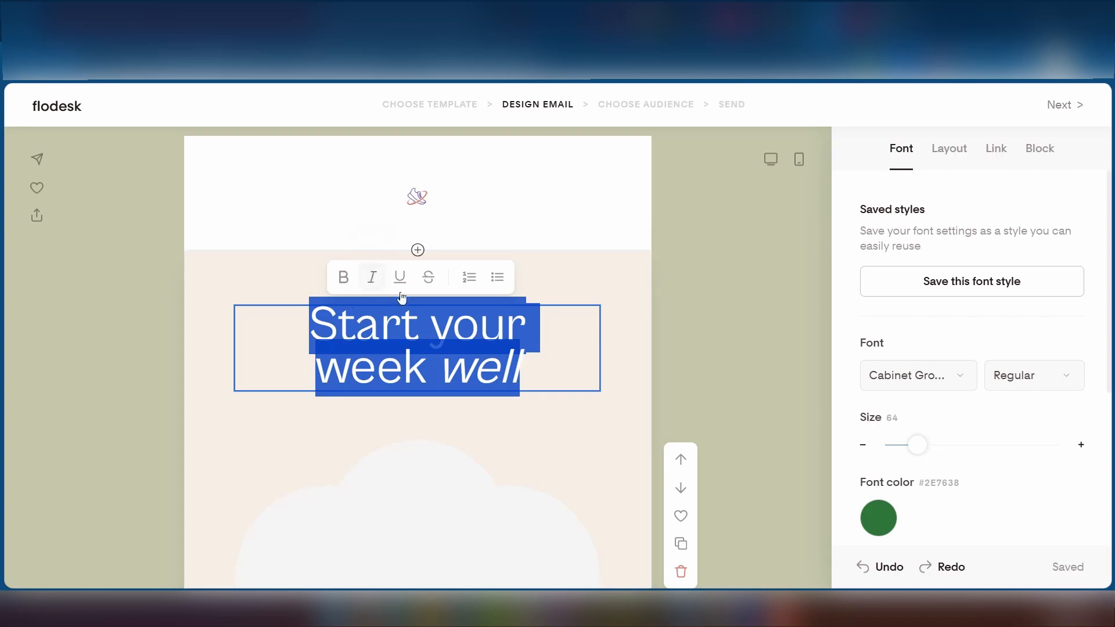
pyautogui.click(347, 285)
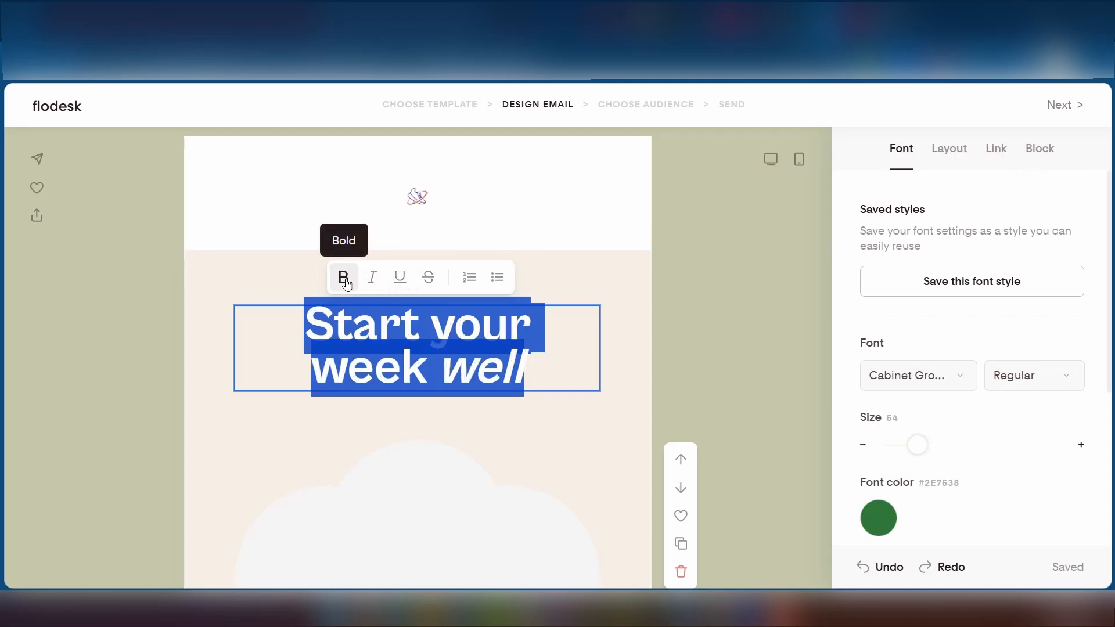
pyautogui.click(376, 284)
pyautogui.click(399, 280)
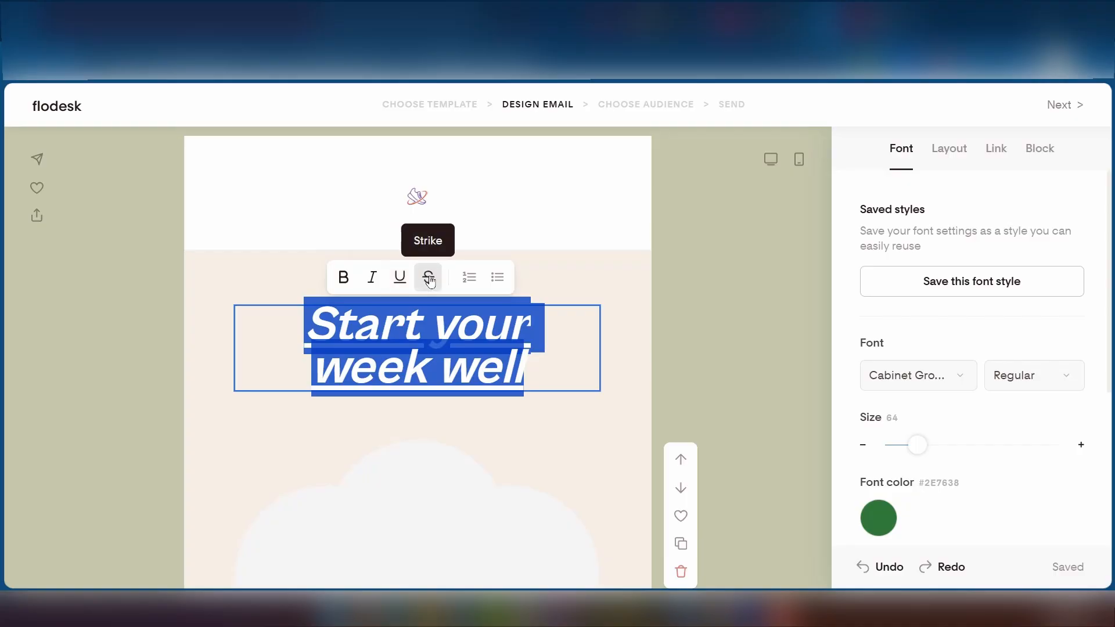
pyautogui.click(429, 280)
pyautogui.click(428, 280)
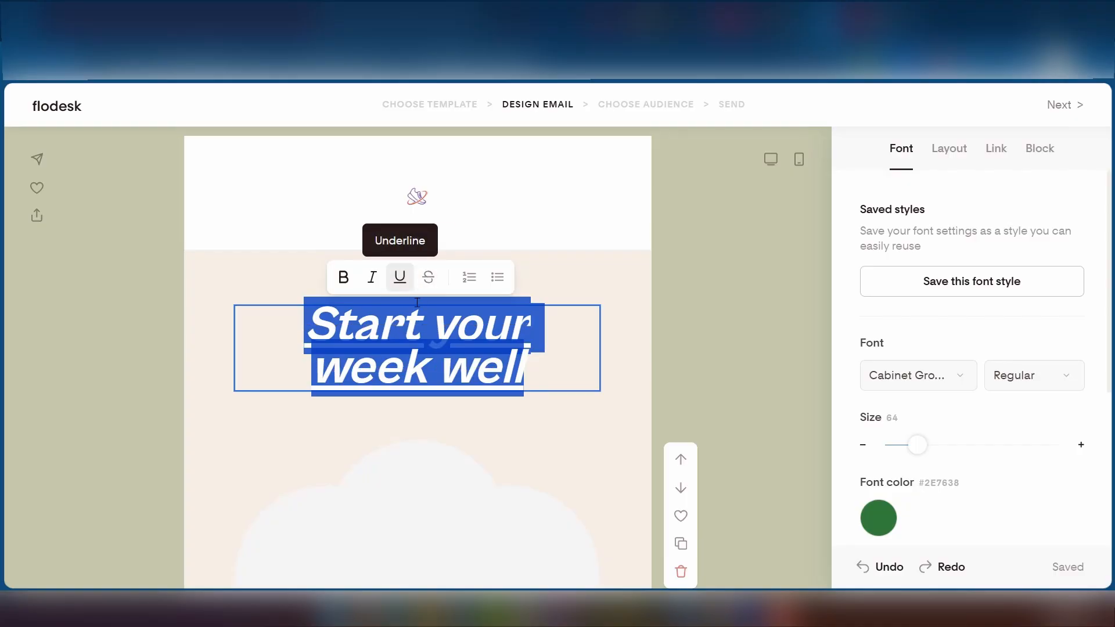
pyautogui.click(376, 280)
pyautogui.click(400, 278)
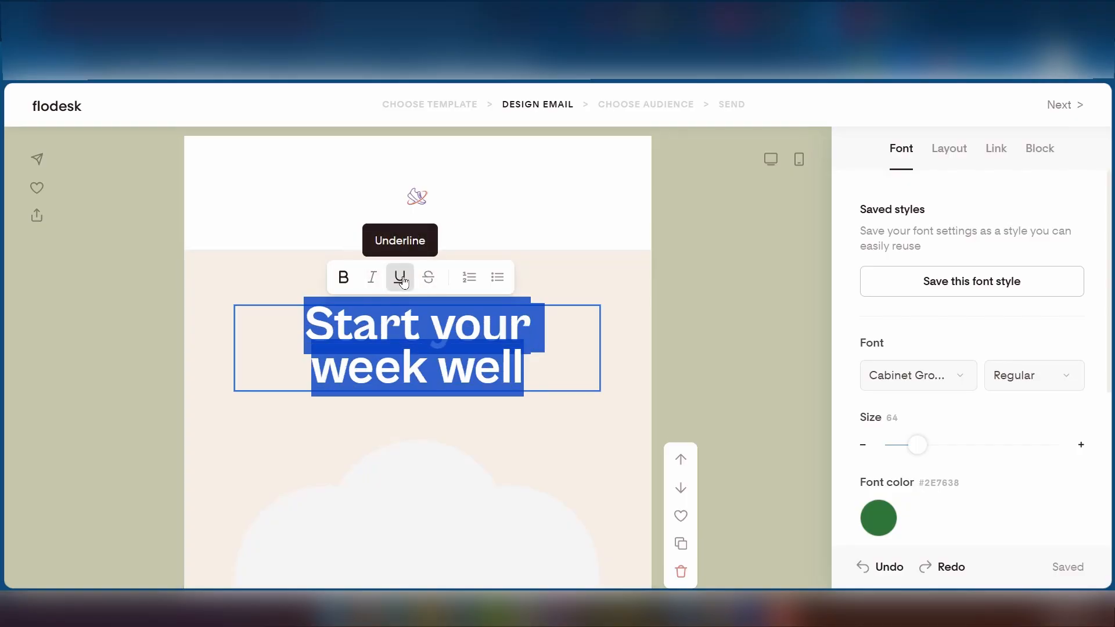
pyautogui.click(343, 284)
pyautogui.click(586, 360)
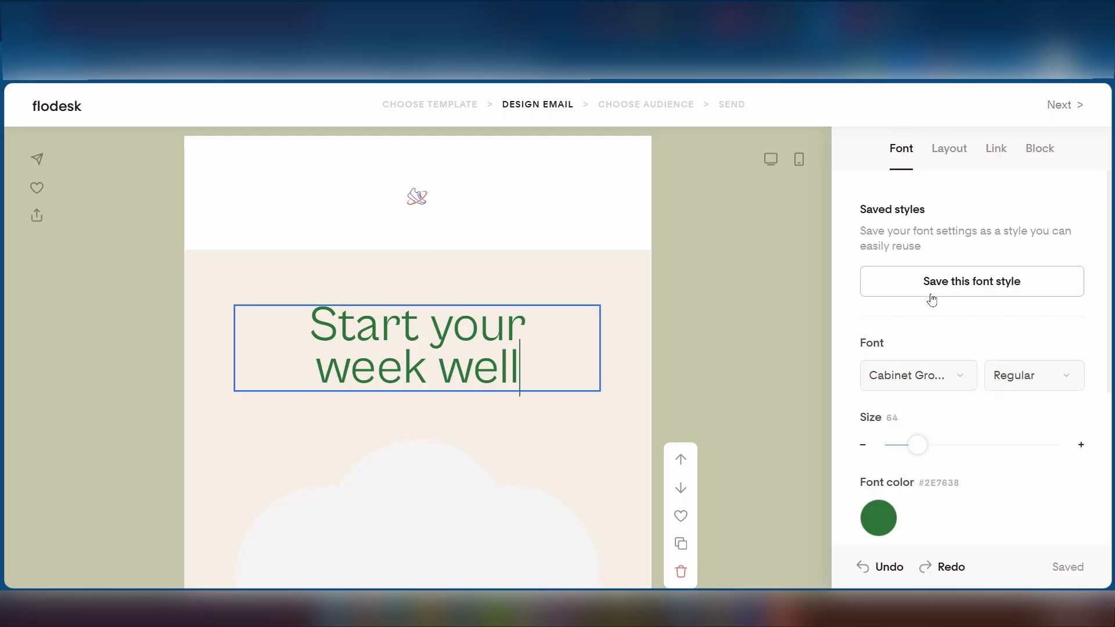
# - Change the heading colour from #2E7638 to lighter green #358840 and show section layout options
pyautogui.scroll(-5, 981, 430)
pyautogui.scroll(2, 981, 431)
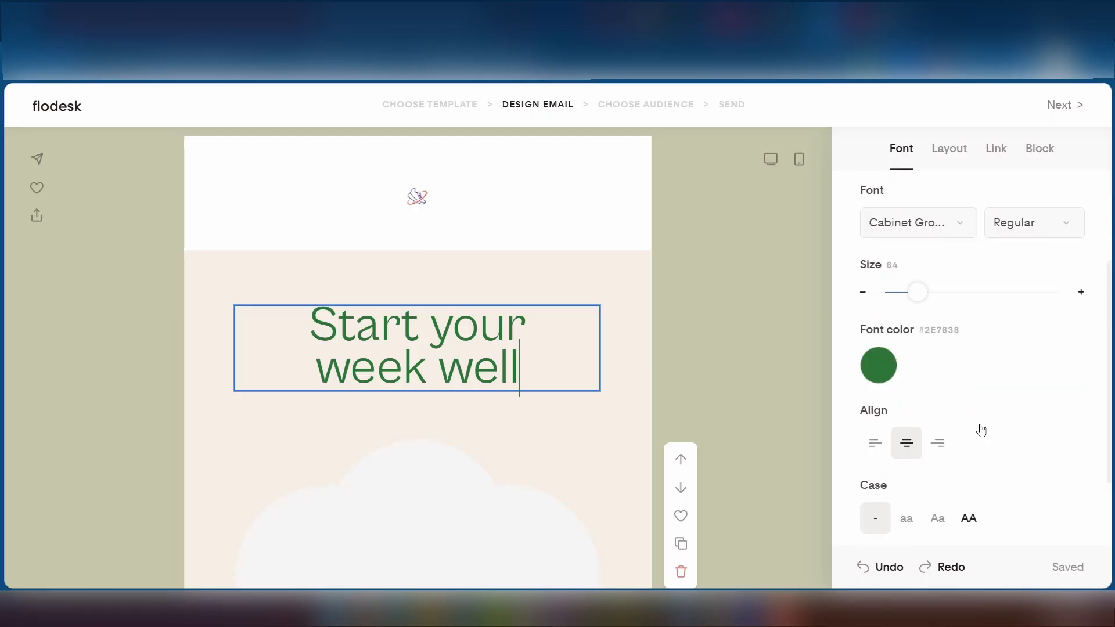
pyautogui.scroll(3, 982, 430)
pyautogui.scroll(-4, 915, 408)
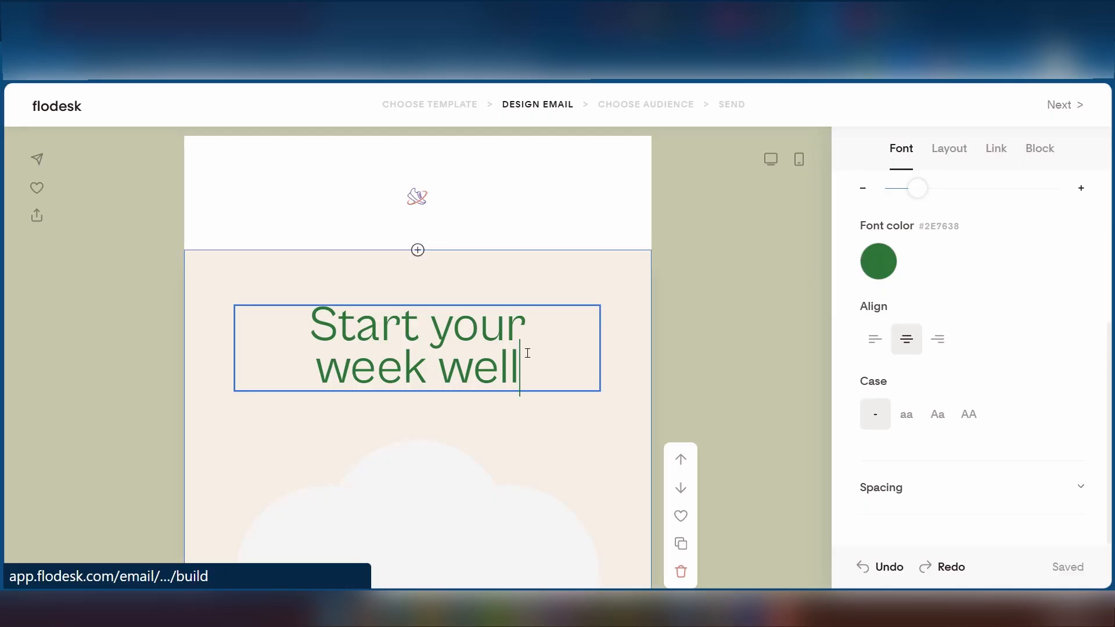
pyautogui.click(879, 262)
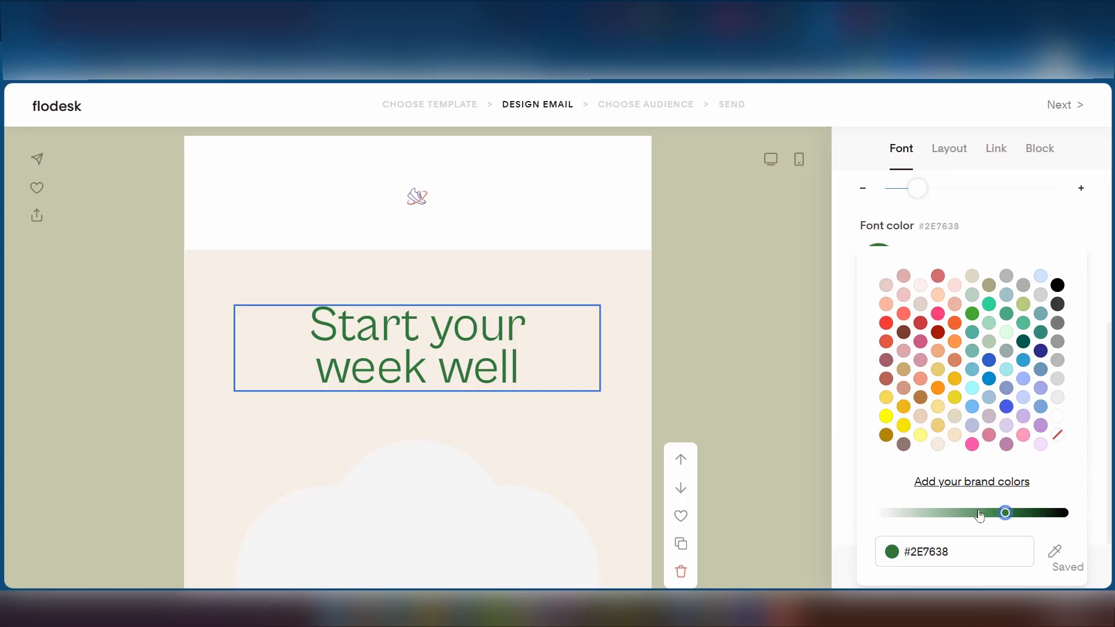
pyautogui.moveTo(1005, 512); pyautogui.dragTo(996, 513)
pyautogui.click(1008, 212)
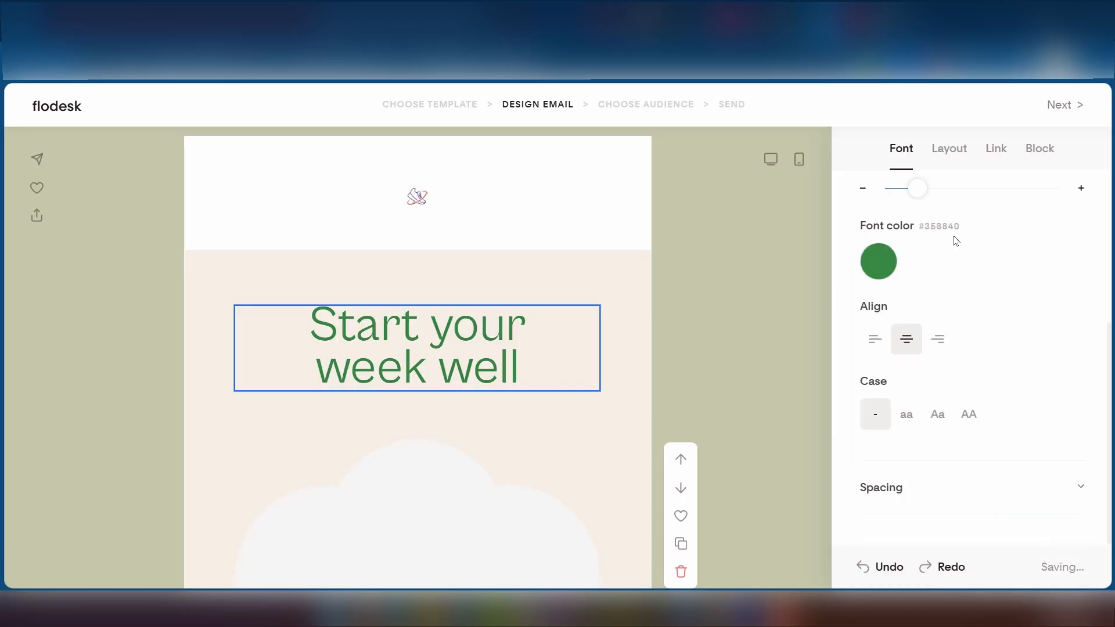
pyautogui.click(961, 149)
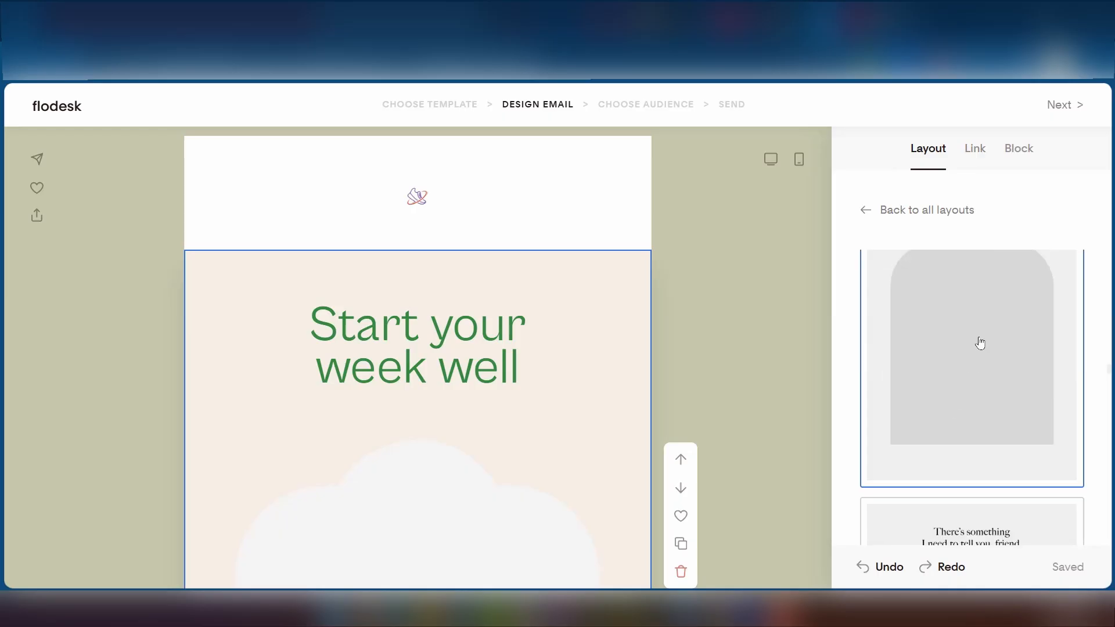
pyautogui.scroll(-3, 961, 345)
pyautogui.scroll(-3, 919, 391)
pyautogui.scroll(2, 921, 390)
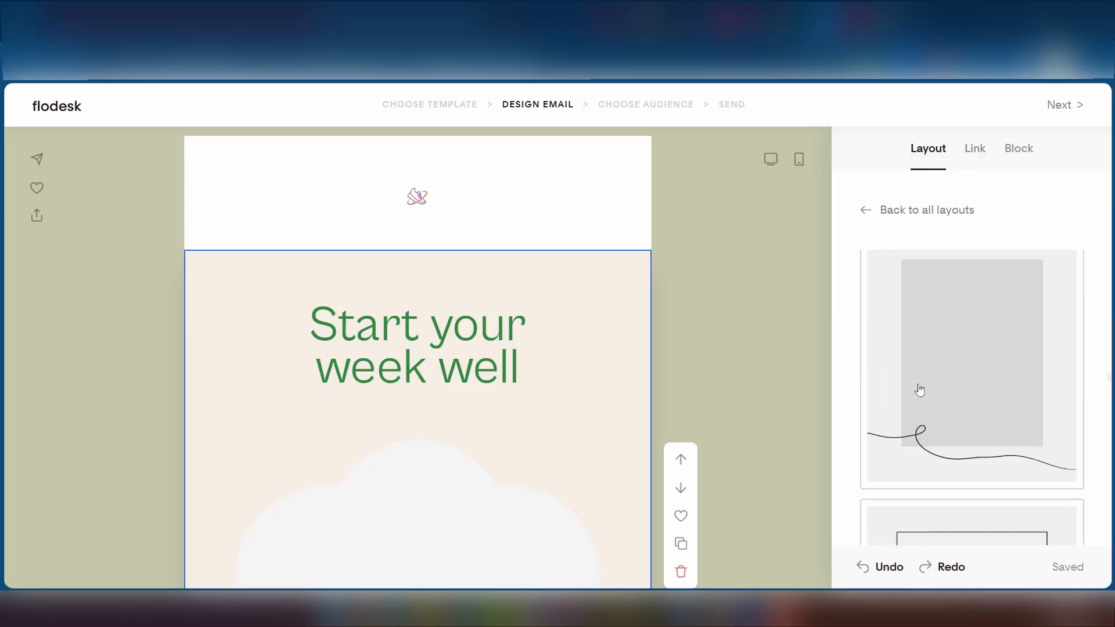
pyautogui.scroll(-2, 413, 443)
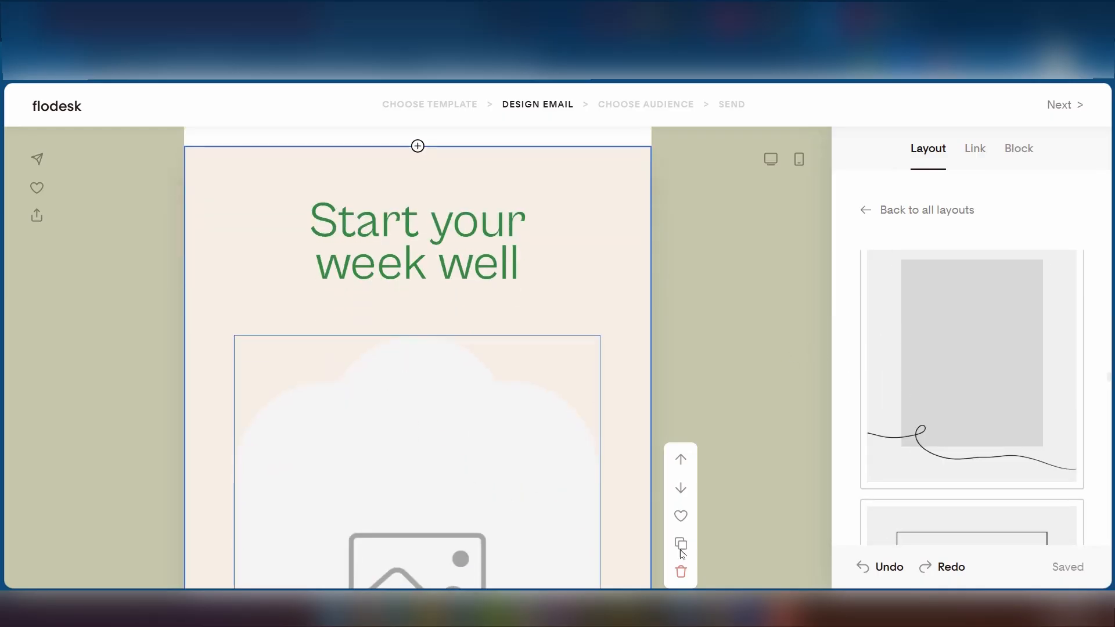
pyautogui.click(909, 344)
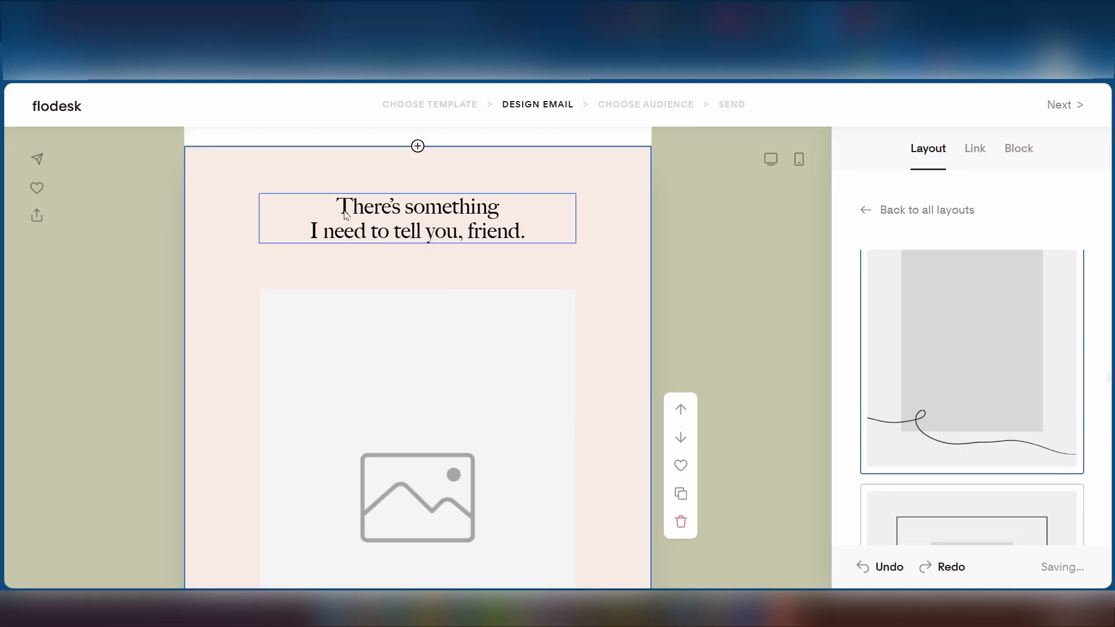
pyautogui.scroll(5, 926, 403)
pyautogui.click(925, 403)
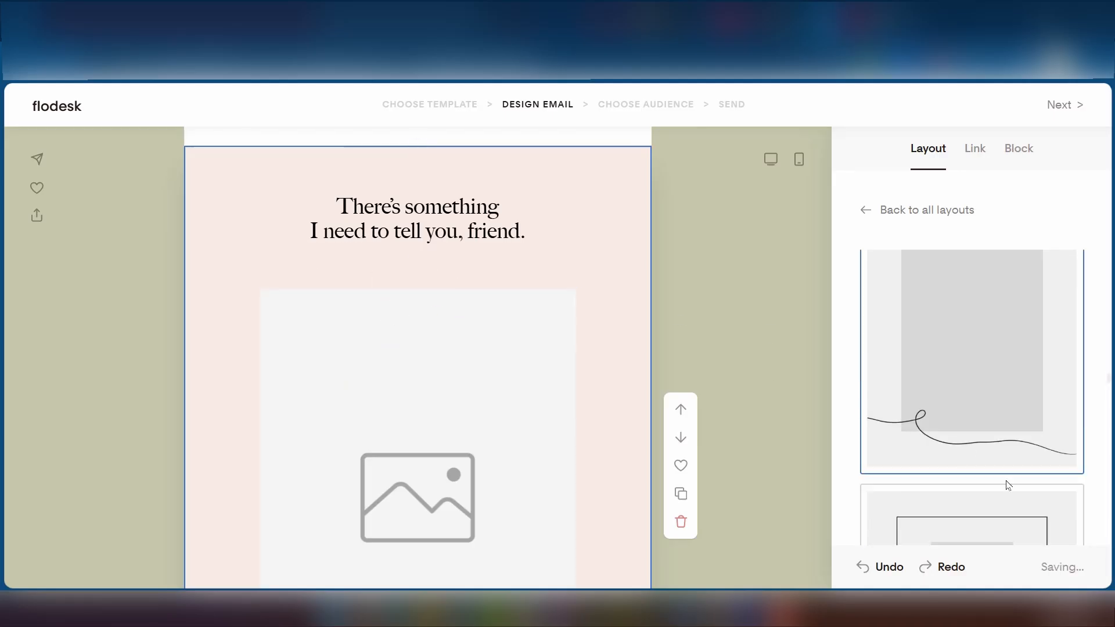
pyautogui.scroll(4, 1011, 485)
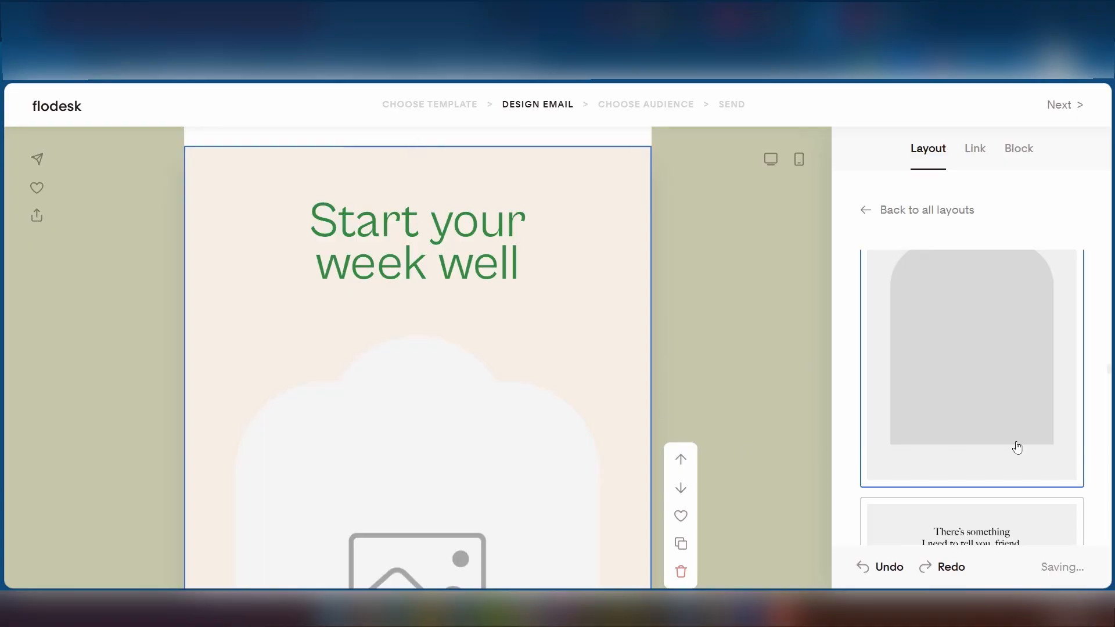
pyautogui.scroll(-5, 1017, 446)
pyautogui.scroll(-10, 1017, 445)
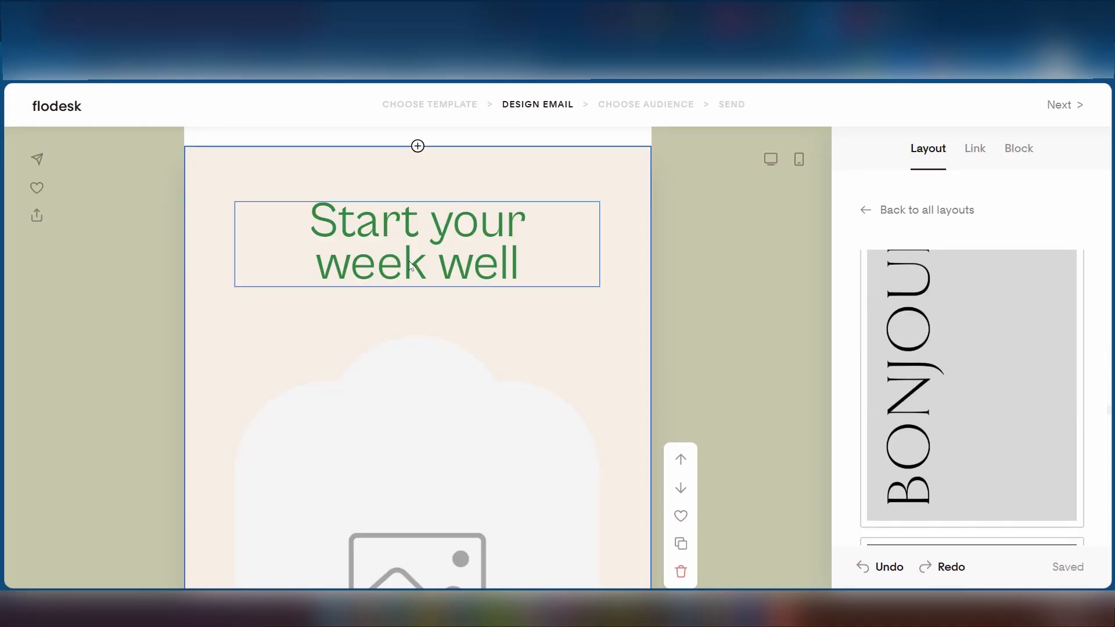
pyautogui.click(534, 237)
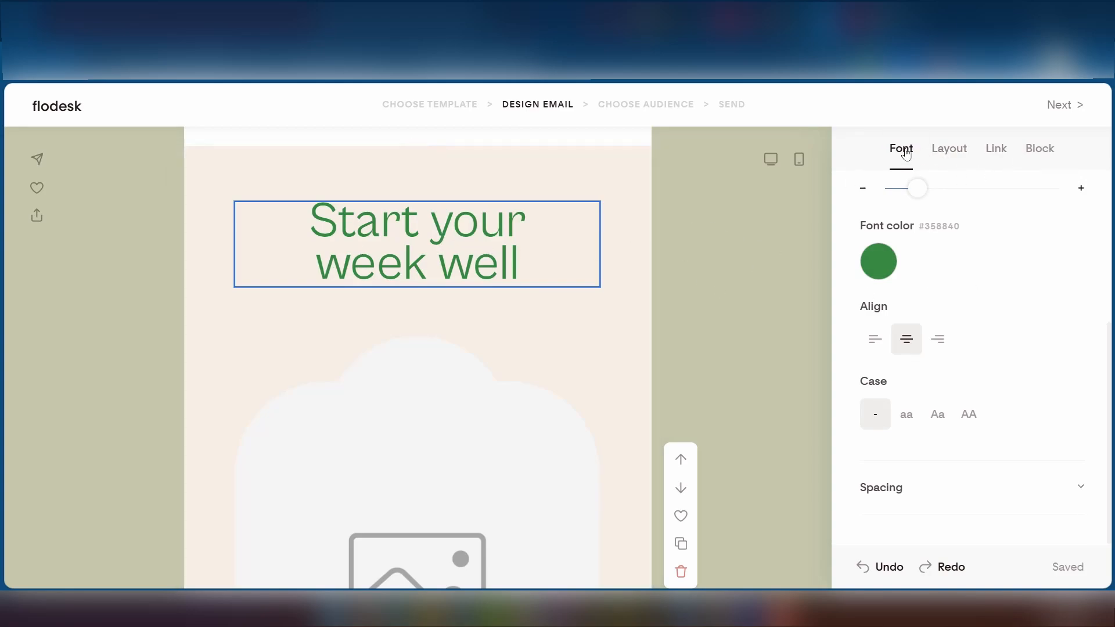
pyautogui.click(946, 150)
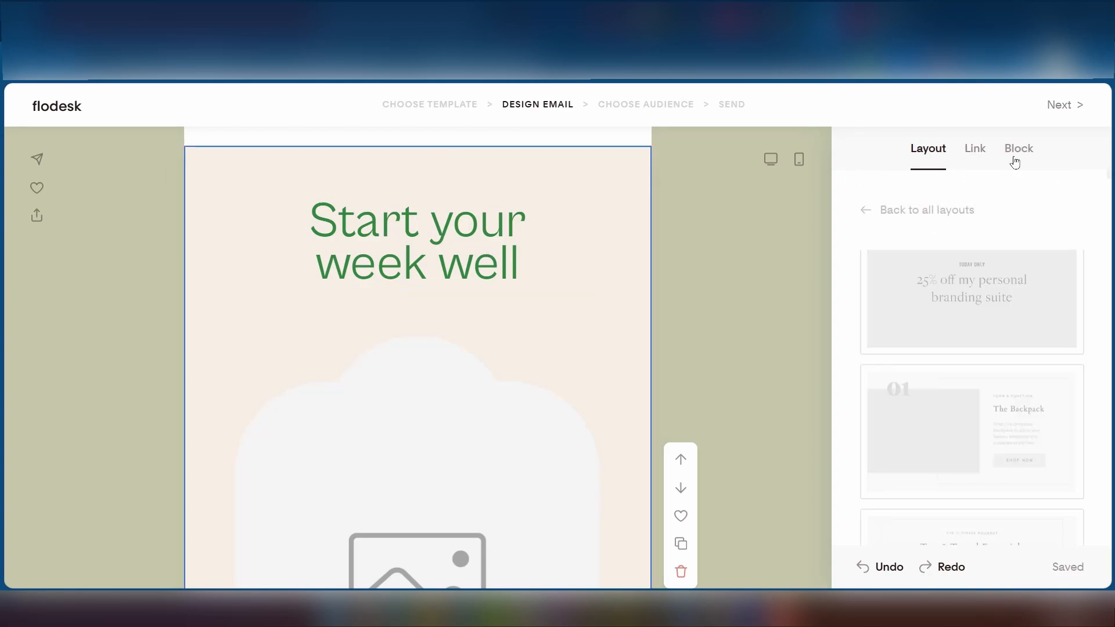
pyautogui.click(981, 152)
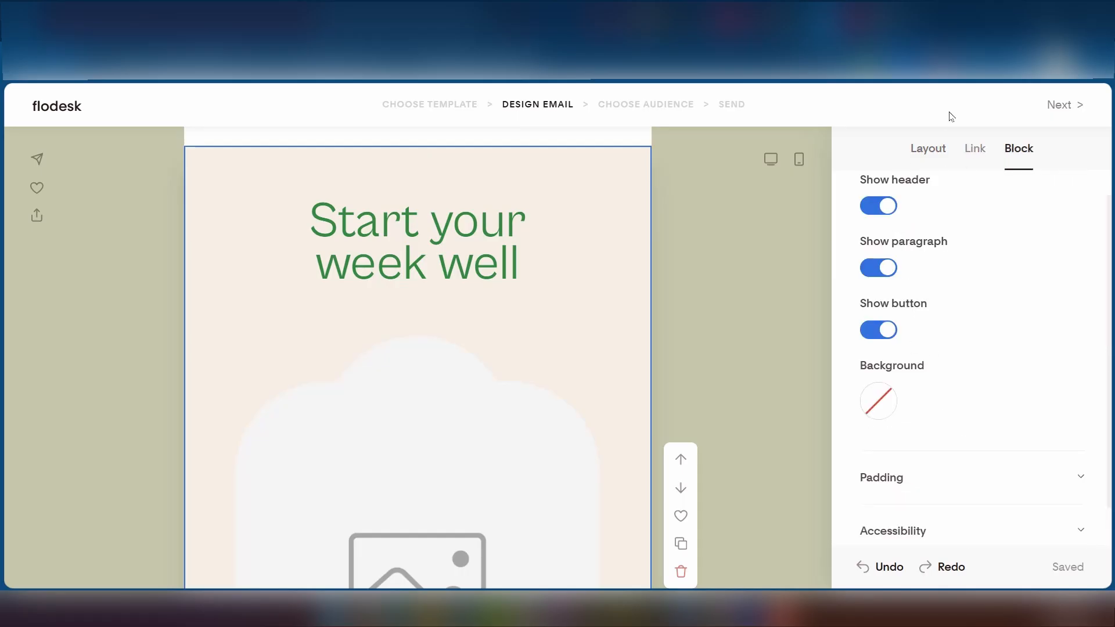
pyautogui.click(975, 152)
pyautogui.scroll(-10, 412, 447)
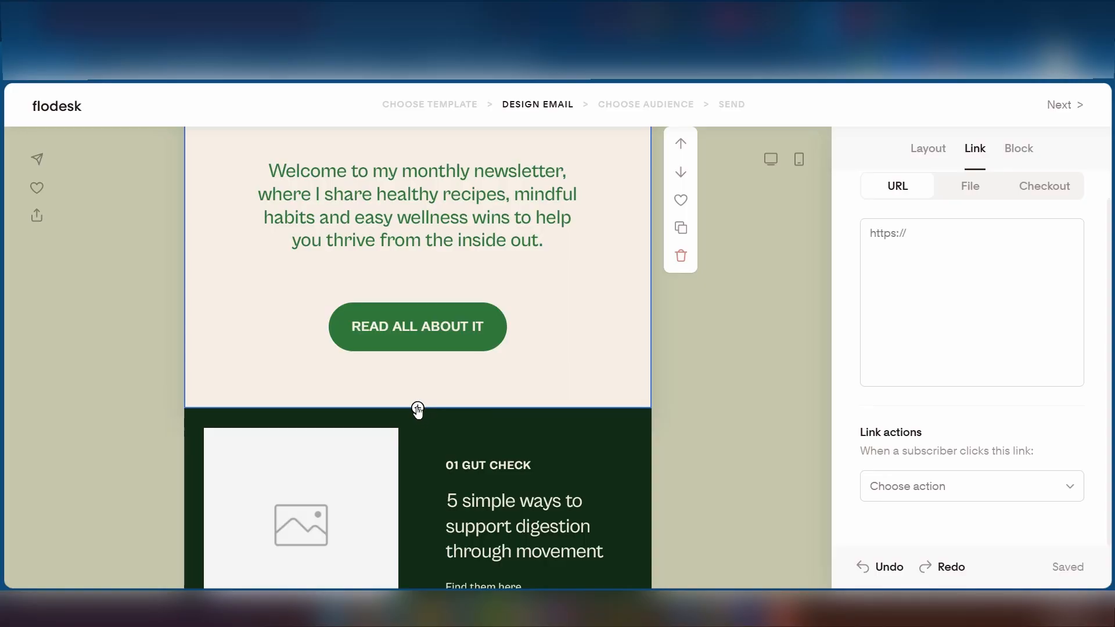
# - Insert a Link bar block (Link 1–Link 4) below the READ ALL ABOUT IT section
pyautogui.click(418, 409)
pyautogui.scroll(-5, 416, 413)
pyautogui.scroll(2, 381, 411)
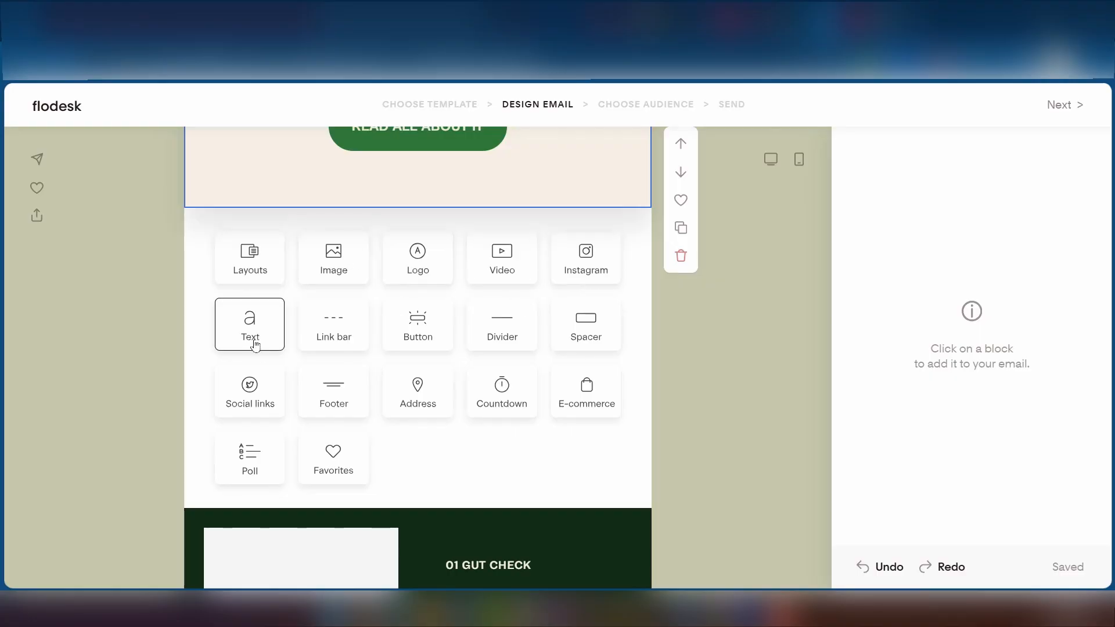
pyautogui.click(325, 327)
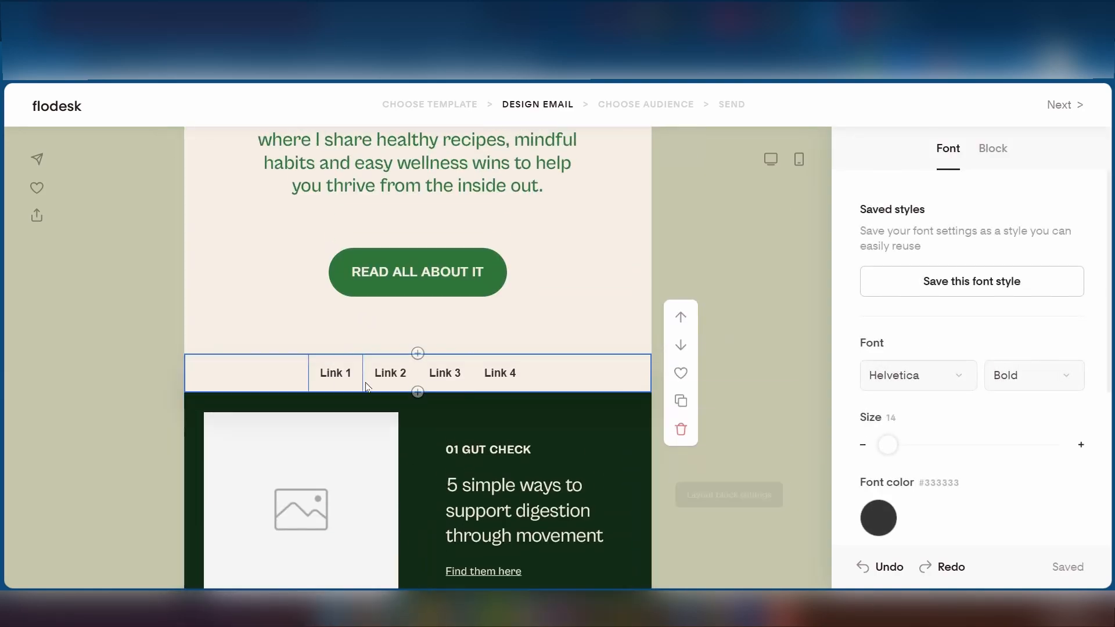
pyautogui.scroll(-5, 557, 393)
pyautogui.scroll(-10, 558, 394)
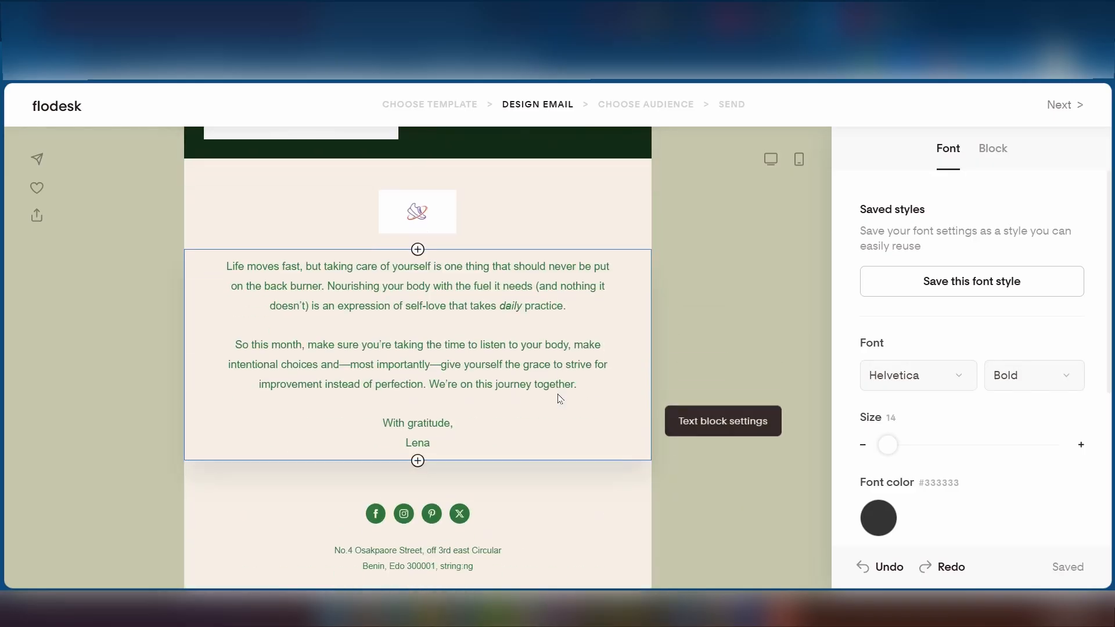
pyautogui.scroll(11, 557, 394)
pyautogui.scroll(4, 459, 380)
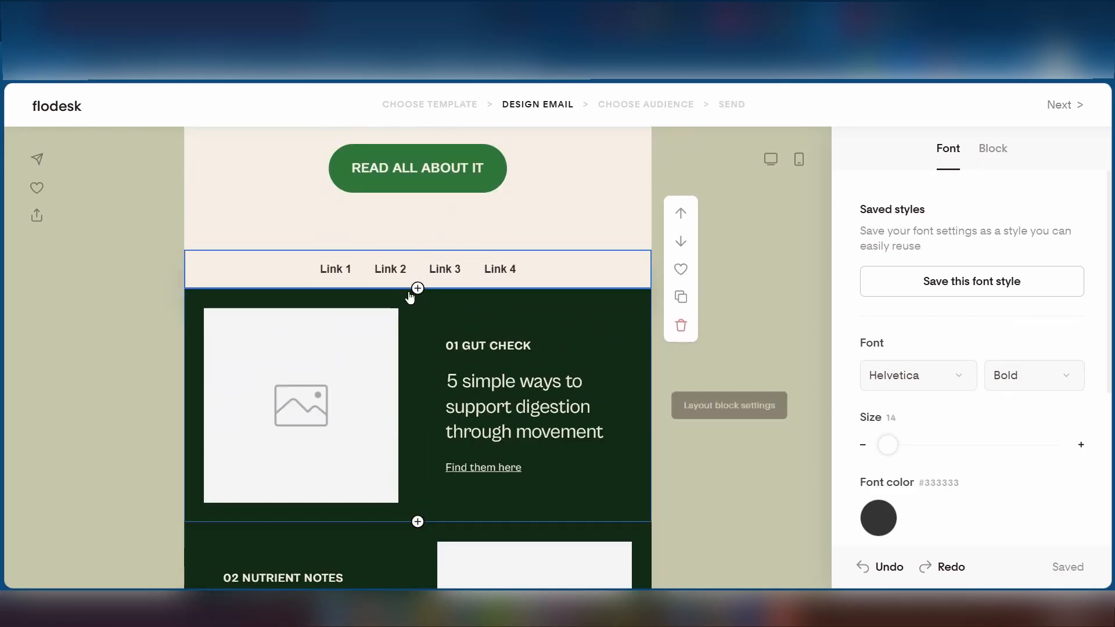
# - Add a Button block under the link bar, then delete the CLICK HERE button
pyautogui.click(418, 289)
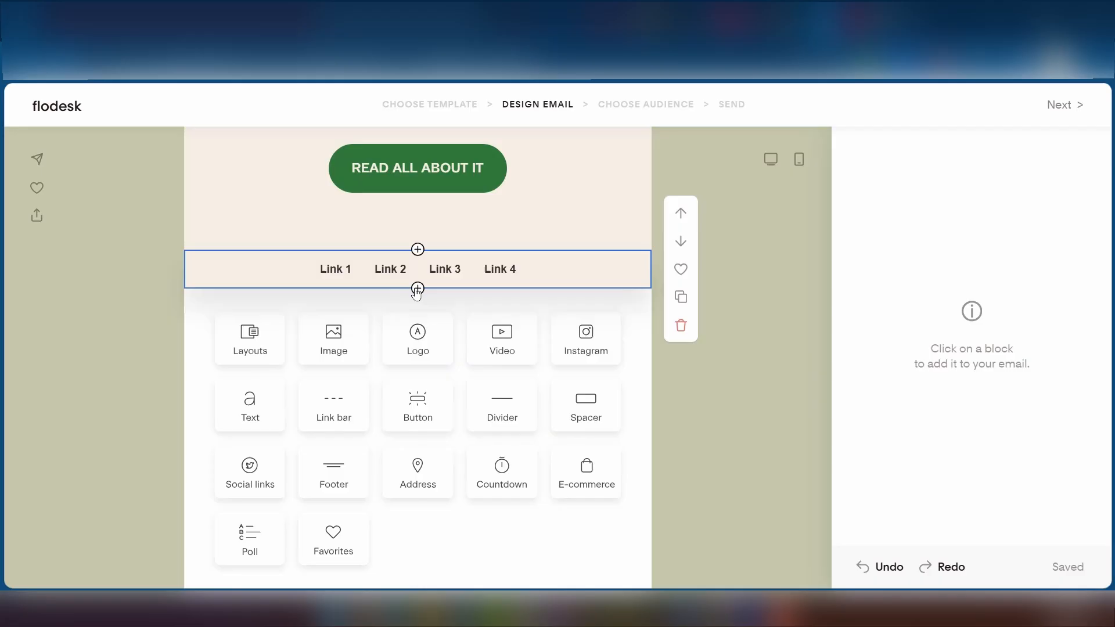
pyautogui.click(430, 430)
pyautogui.scroll(10, 517, 503)
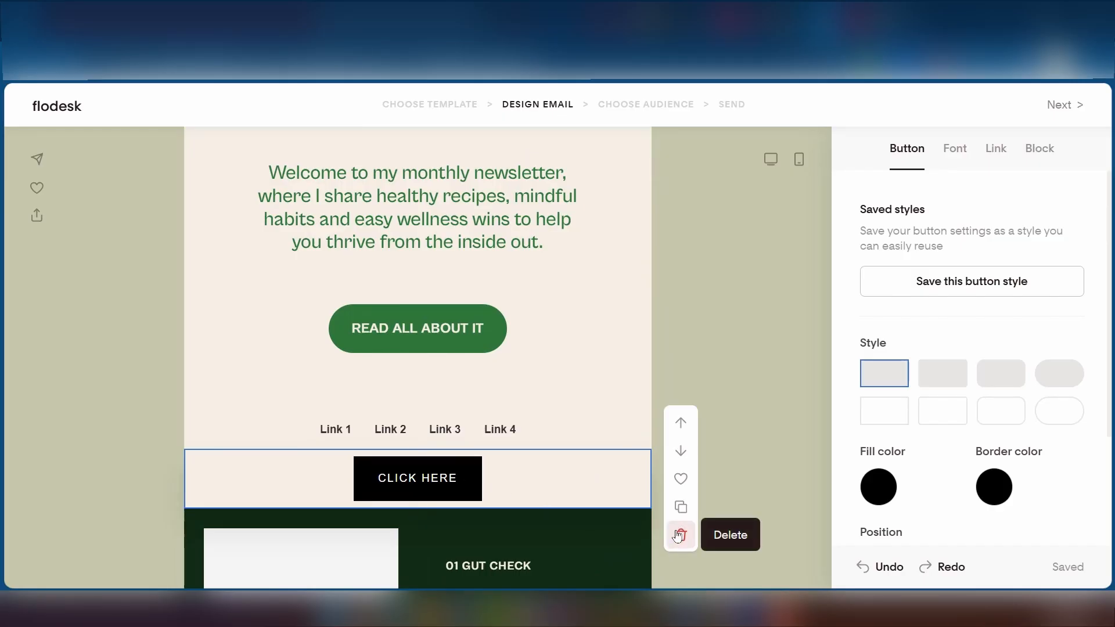
pyautogui.click(770, 363)
pyautogui.click(544, 488)
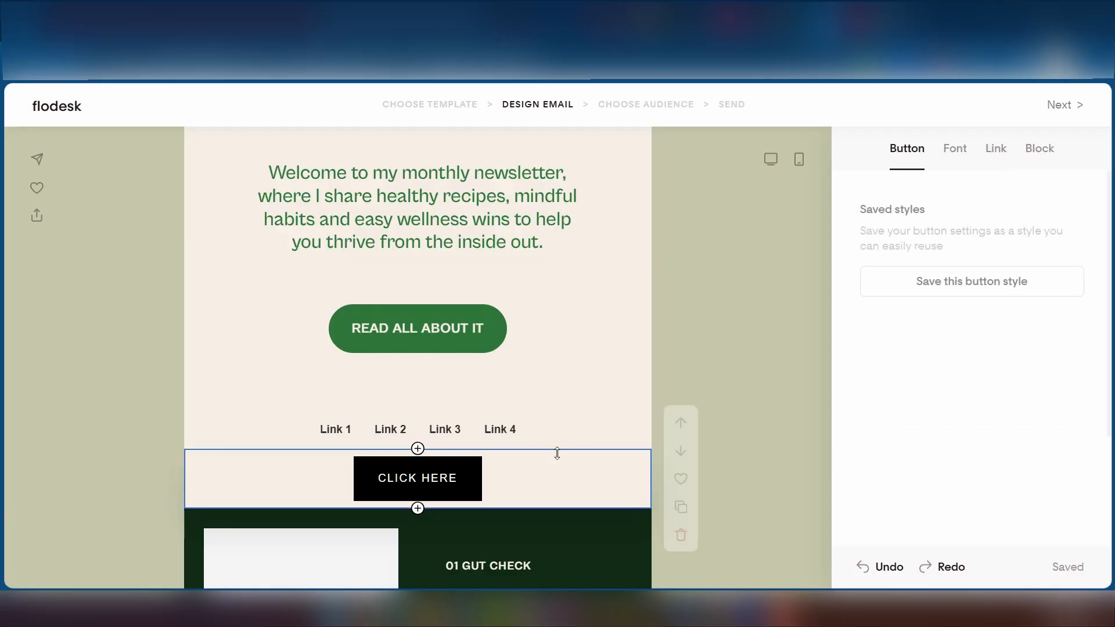
pyautogui.click(681, 535)
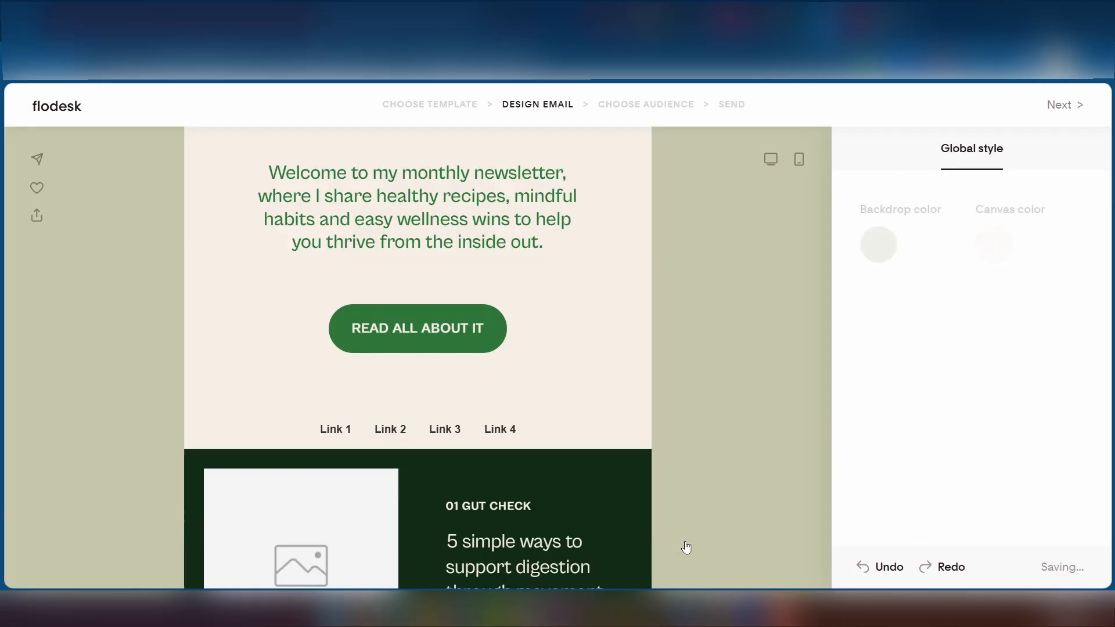
# - Rename the link bar's first item from 'Link 1' to 'Diet' and reselect it for its URL
pyautogui.click(523, 439)
pyautogui.click(336, 430)
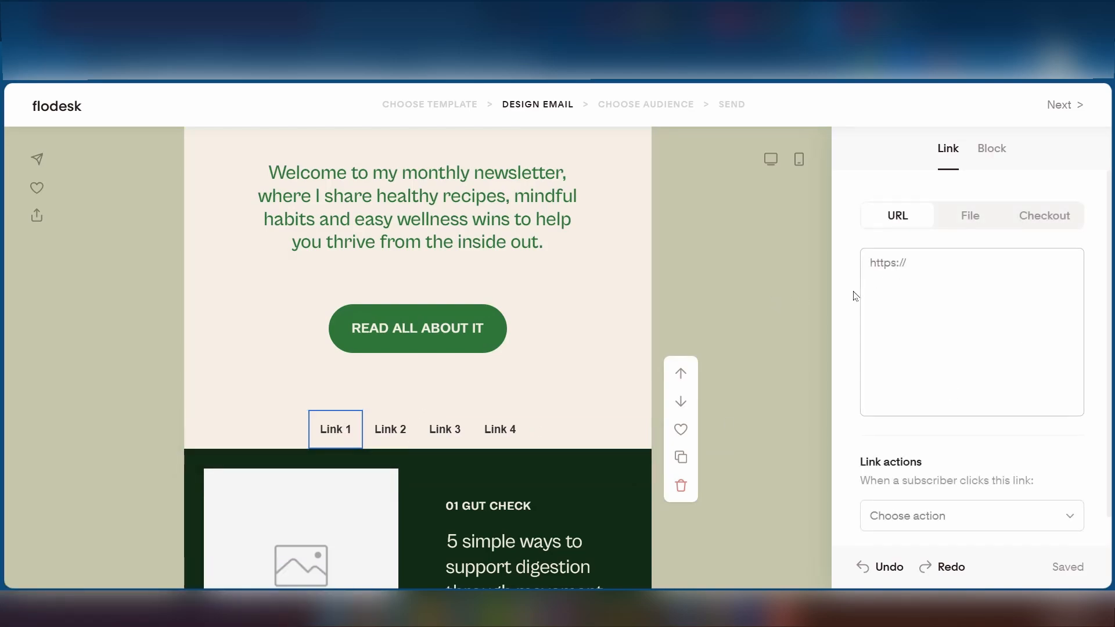
pyautogui.click(899, 268)
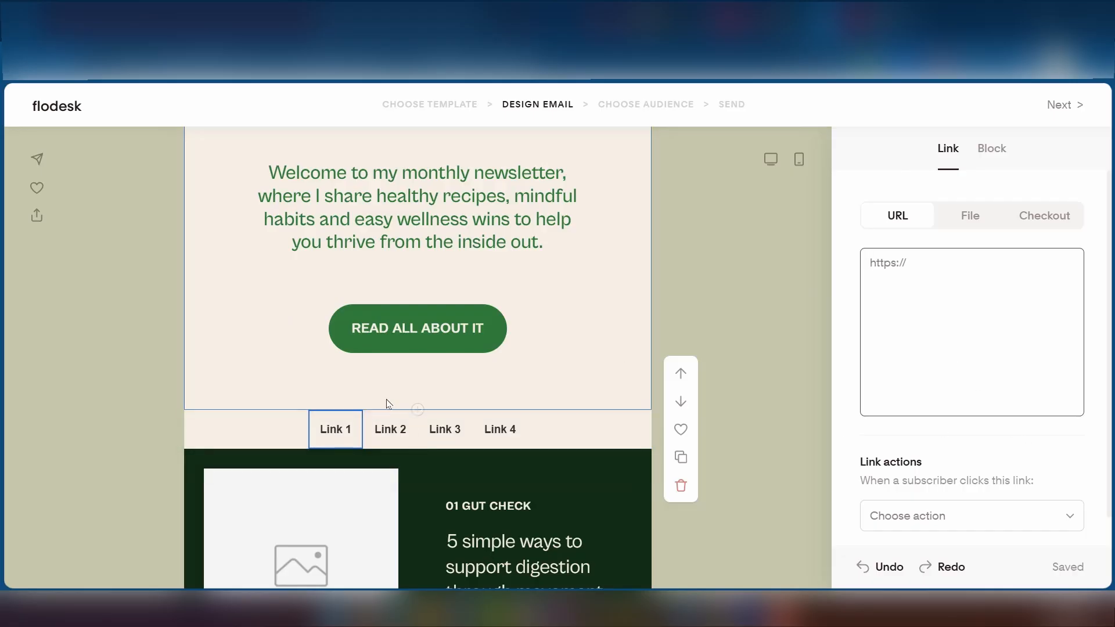
pyautogui.moveTo(357, 430)
pyautogui.mouseDown()
pyautogui.moveTo(318, 429)
pyautogui.moveTo(359, 430)
pyautogui.mouseUp()
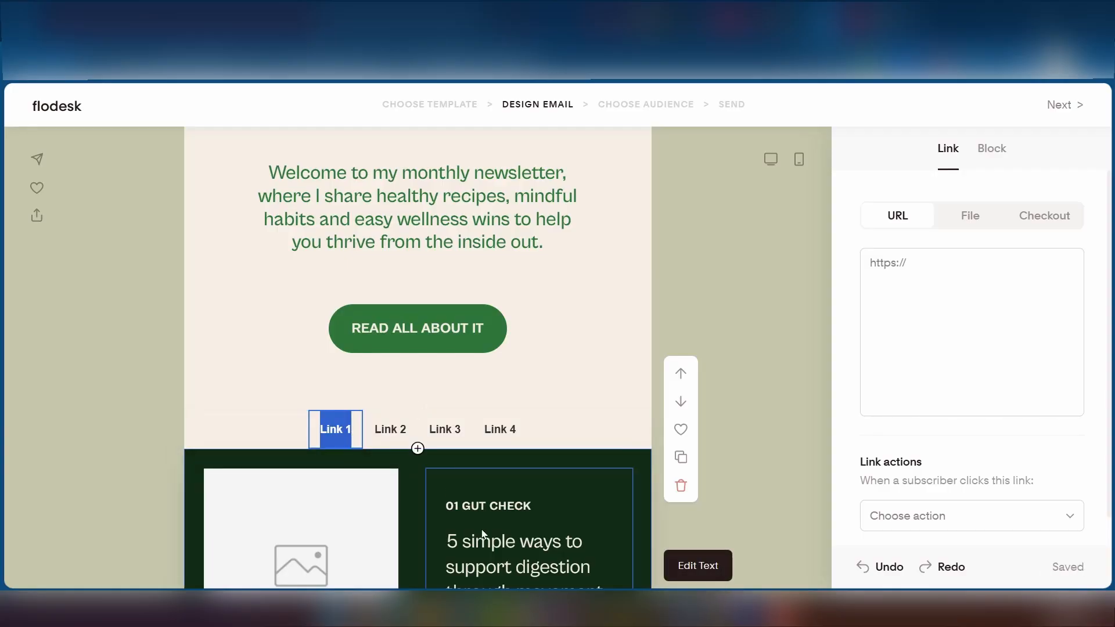
pyautogui.write('Diet')
pyautogui.click(677, 360)
pyautogui.scroll(3, 405, 348)
pyautogui.scroll(-6, 401, 347)
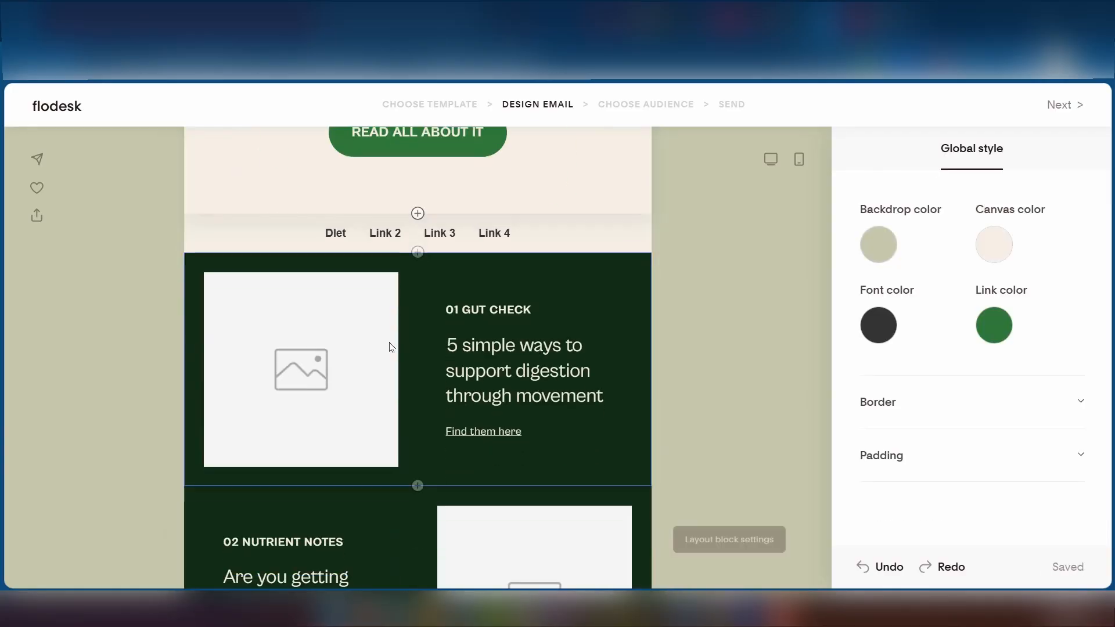
pyautogui.scroll(2, 339, 331)
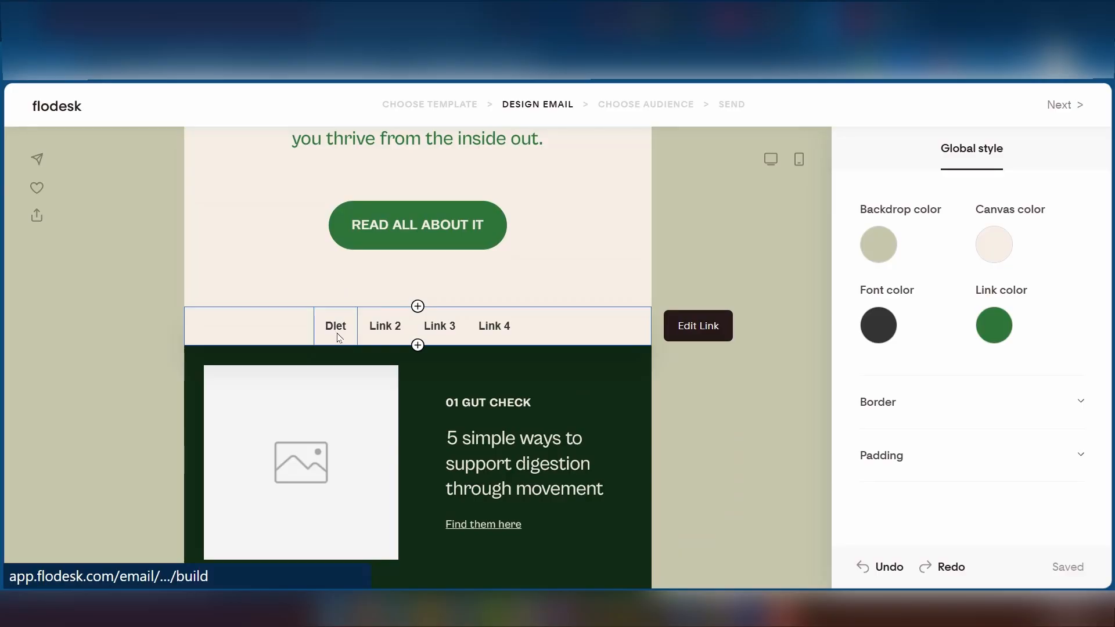
pyautogui.click(345, 339)
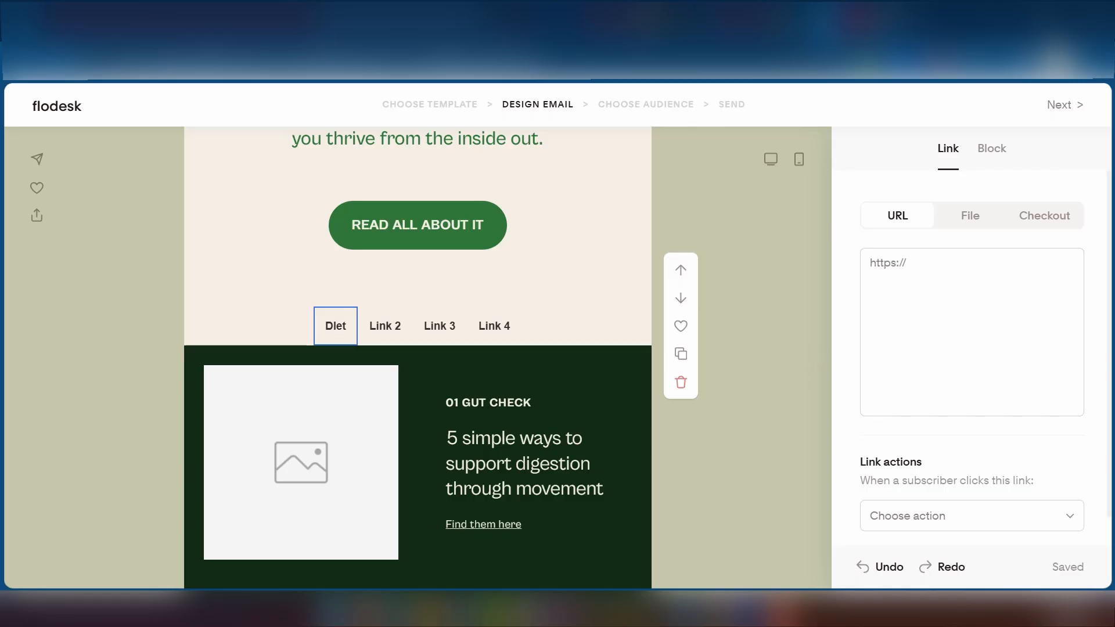
pyautogui.scroll(-7, 633, 434)
# - Change the 03 Smooth Operator block background from dark #112B15 to mint green #55B794
pyautogui.click(636, 420)
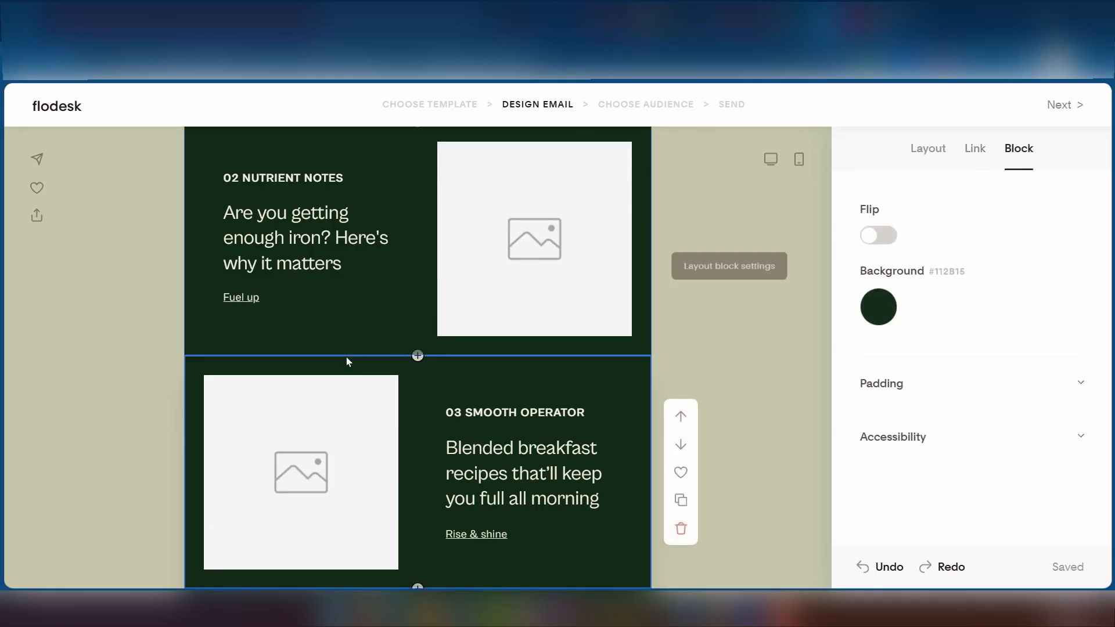
pyautogui.scroll(-4, 450, 359)
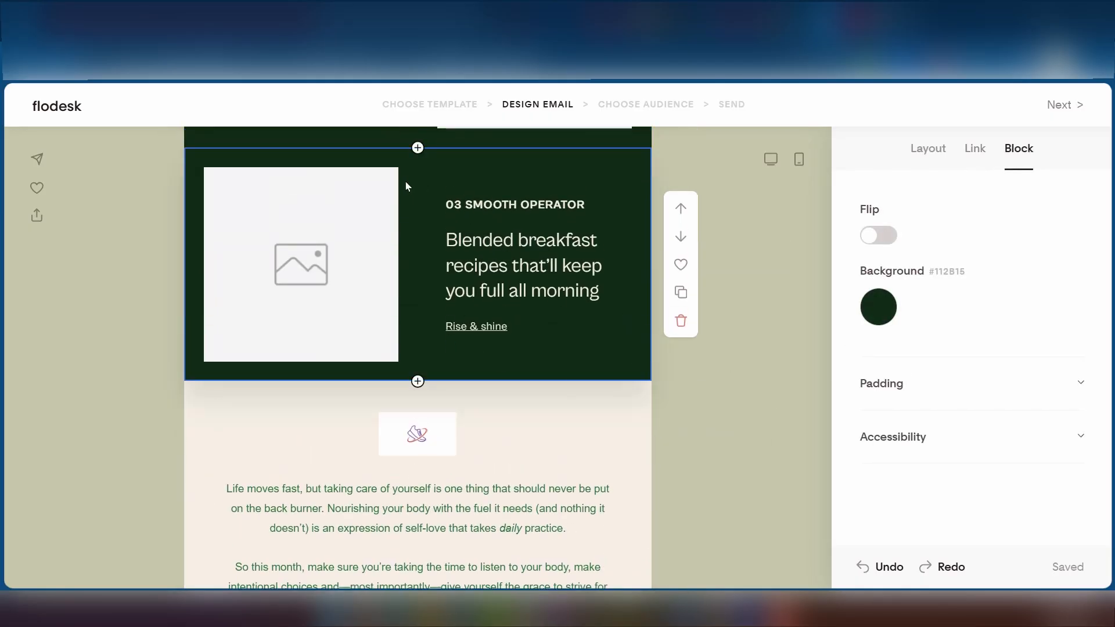
pyautogui.click(879, 308)
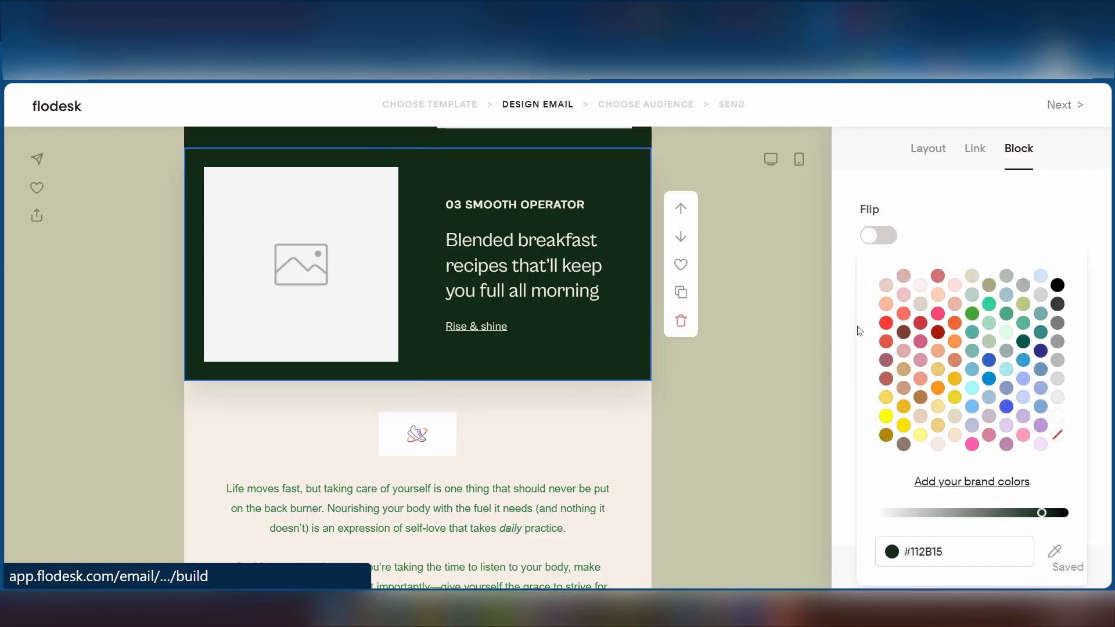
pyautogui.click(992, 329)
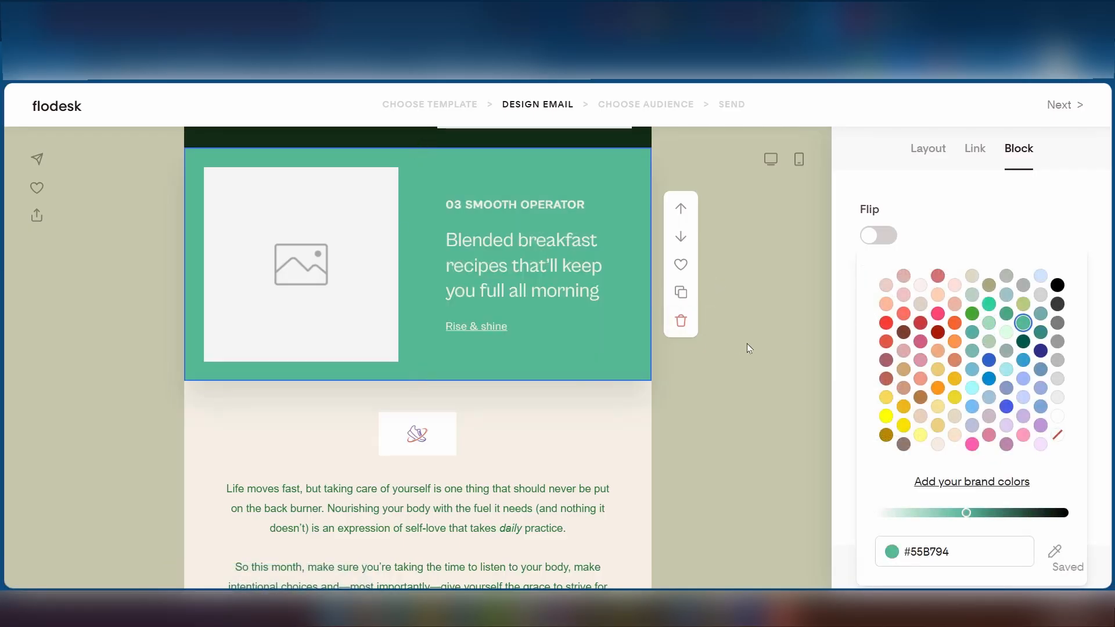
pyautogui.click(747, 343)
pyautogui.scroll(5, 540, 408)
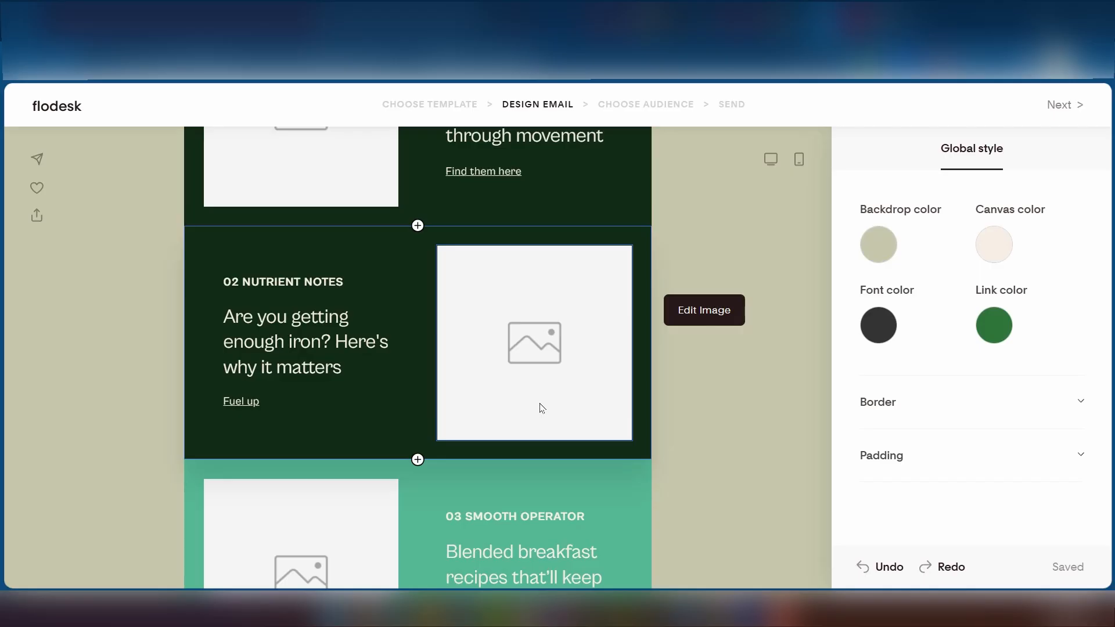
pyautogui.scroll(3, 540, 407)
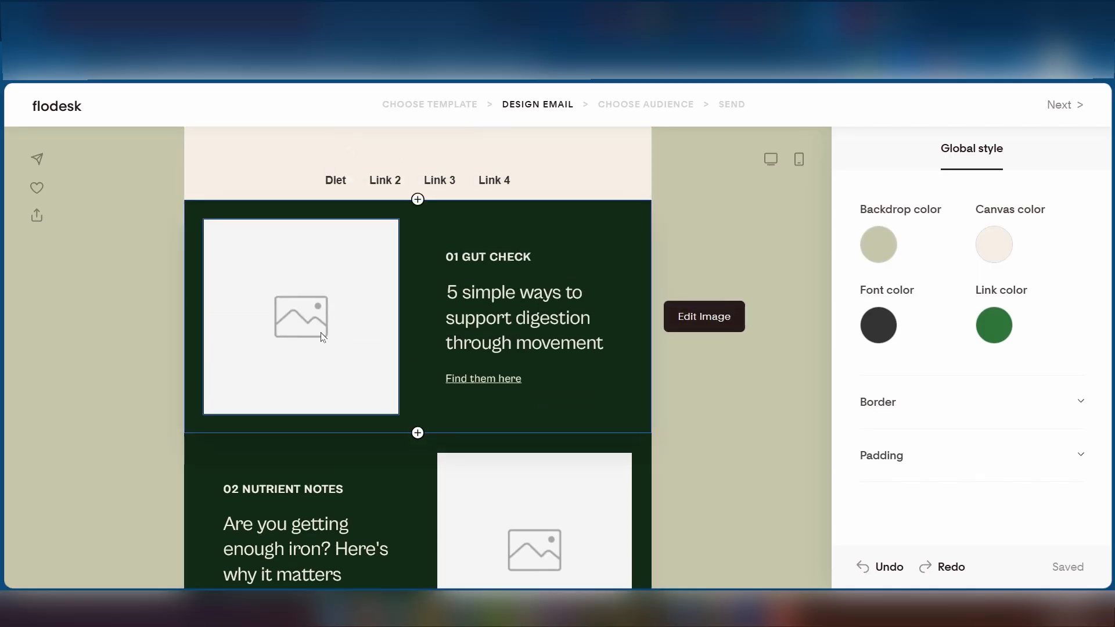
# - Set the 01 Gut Check image source to Unsplash and open the photo browser
pyautogui.click(325, 335)
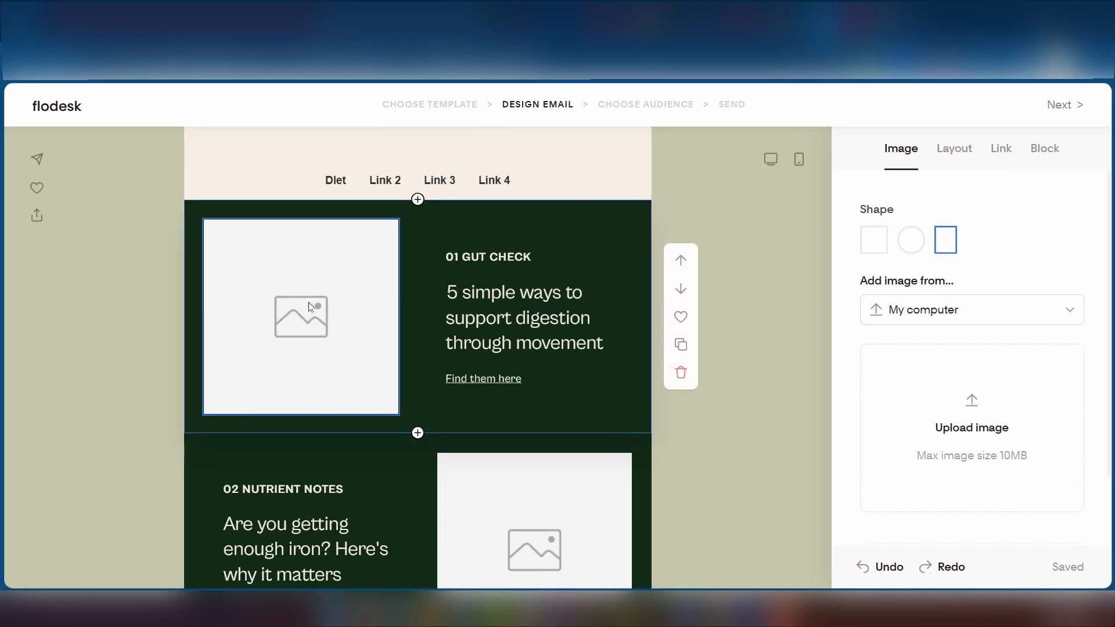
pyautogui.click(948, 311)
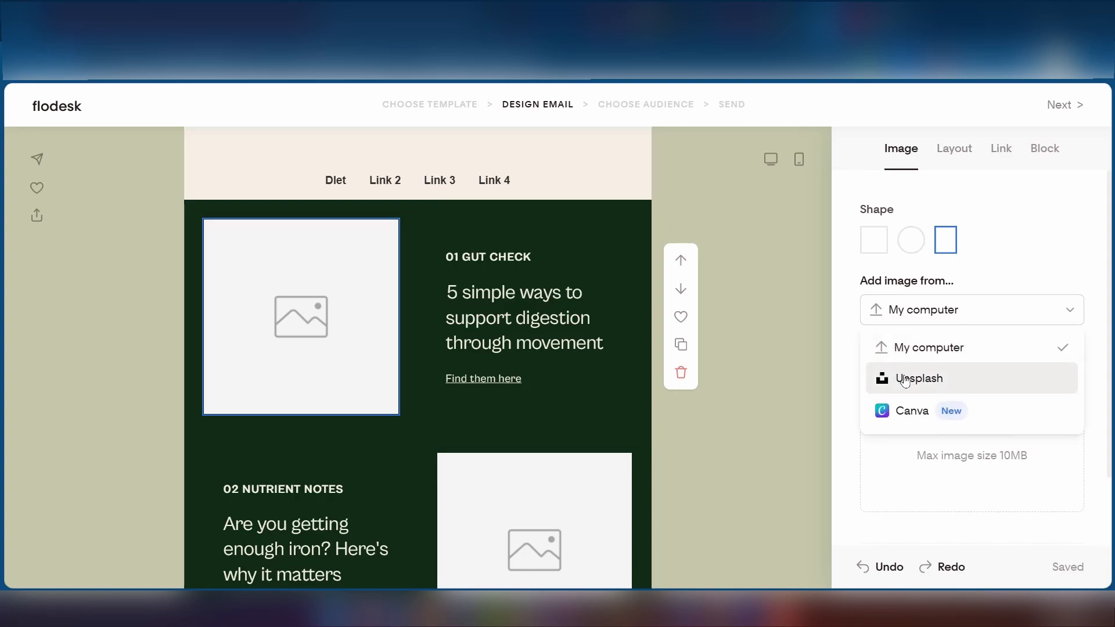
pyautogui.click(933, 381)
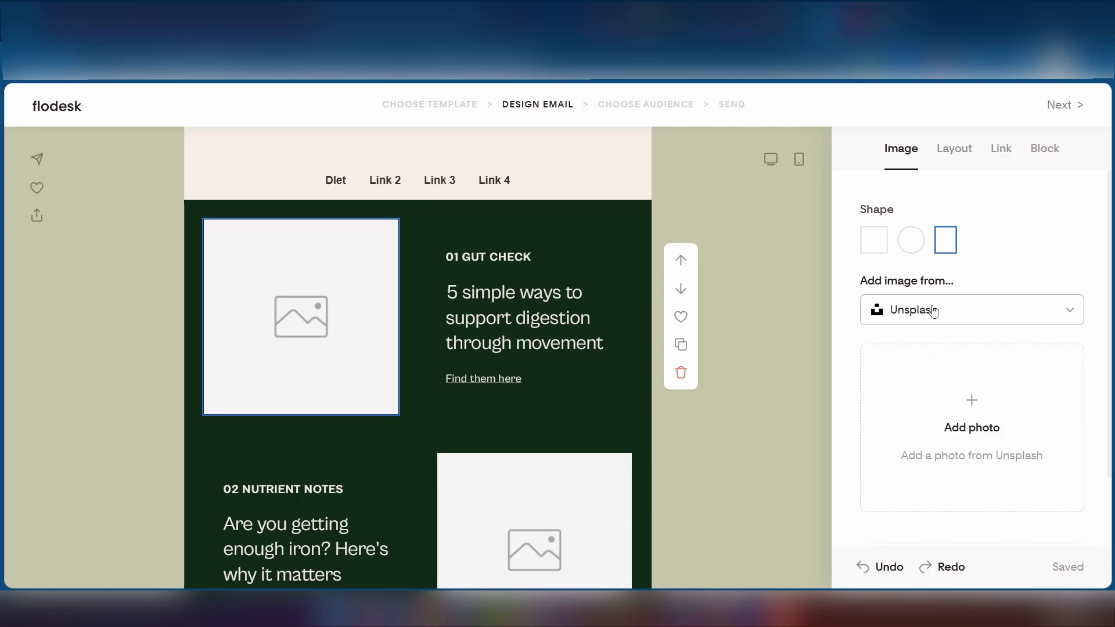
pyautogui.click(972, 404)
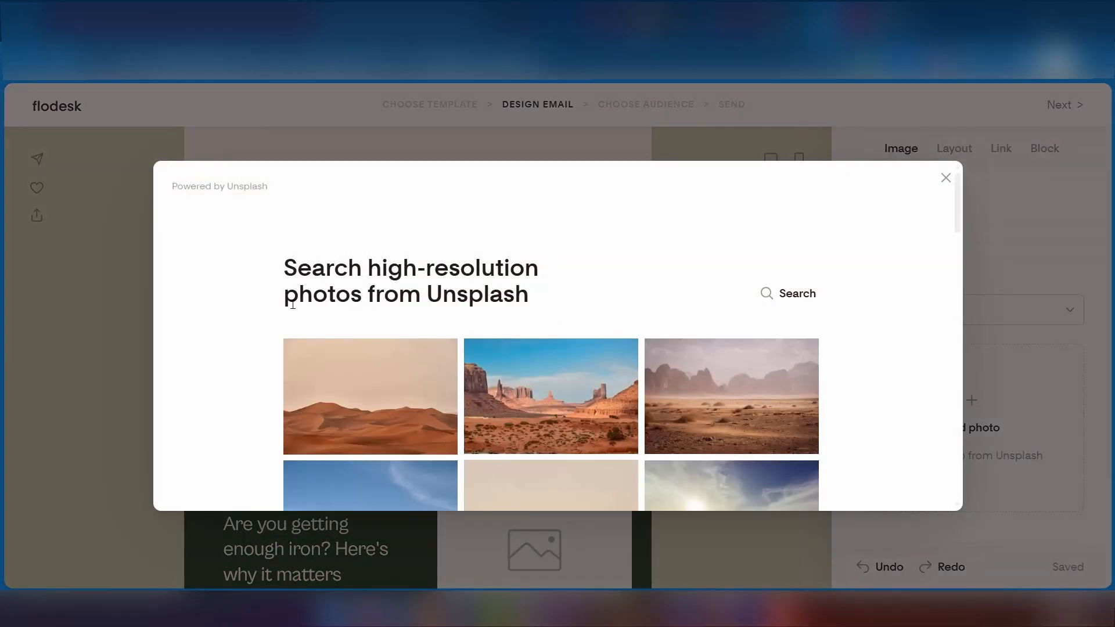
pyautogui.scroll(-10, 395, 323)
pyautogui.scroll(10, 398, 328)
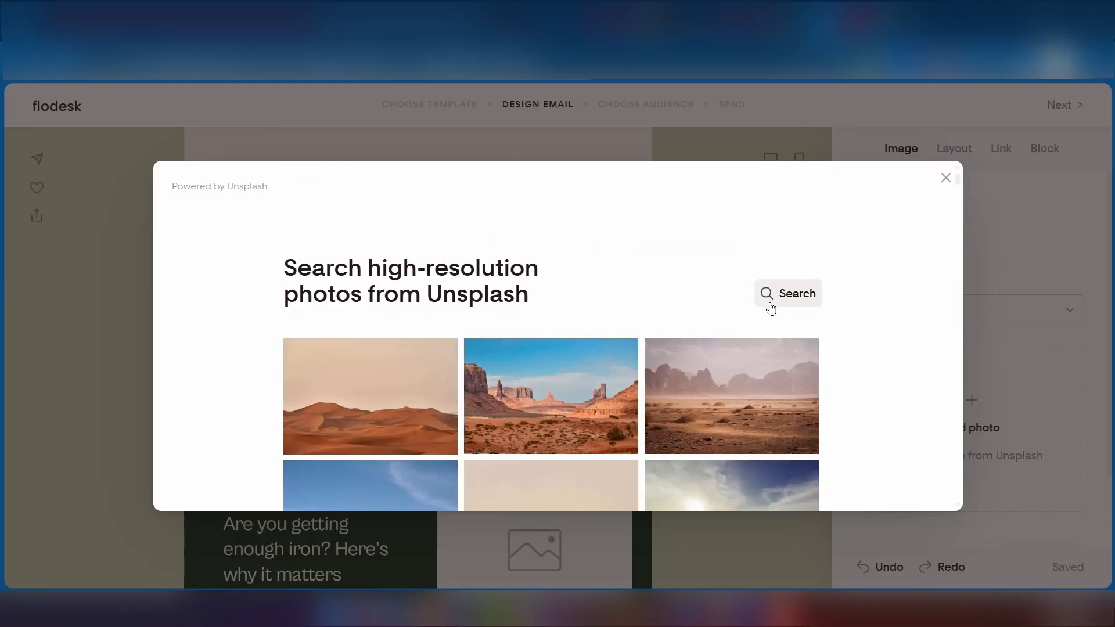
# - Search Unsplash for 'happy' and place the white running dog photo in the block
pyautogui.click(779, 296)
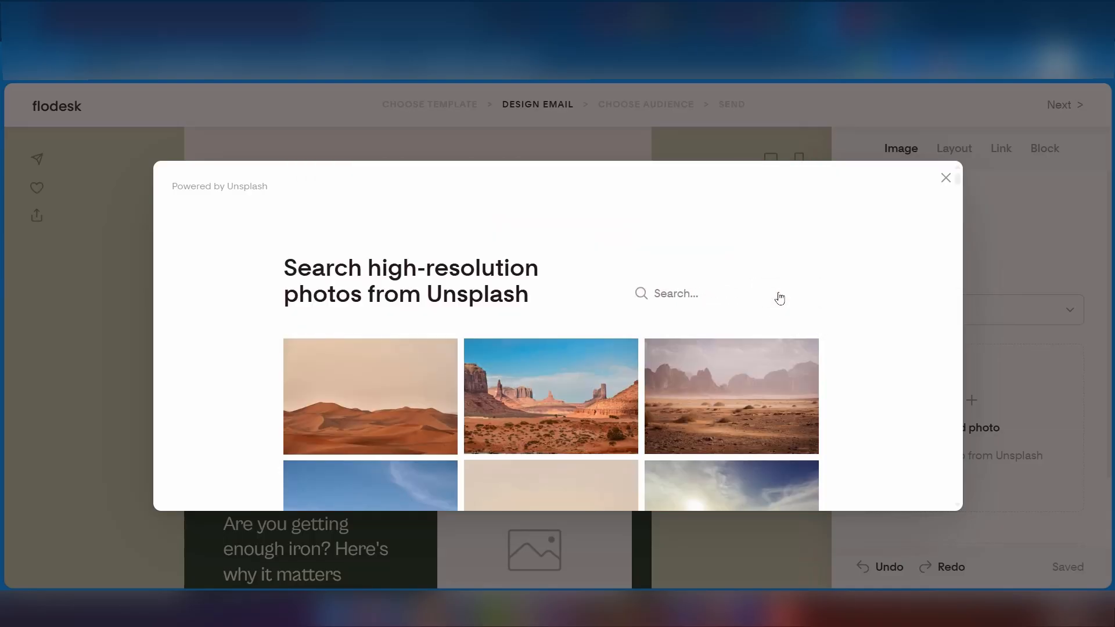
pyautogui.write('happy')
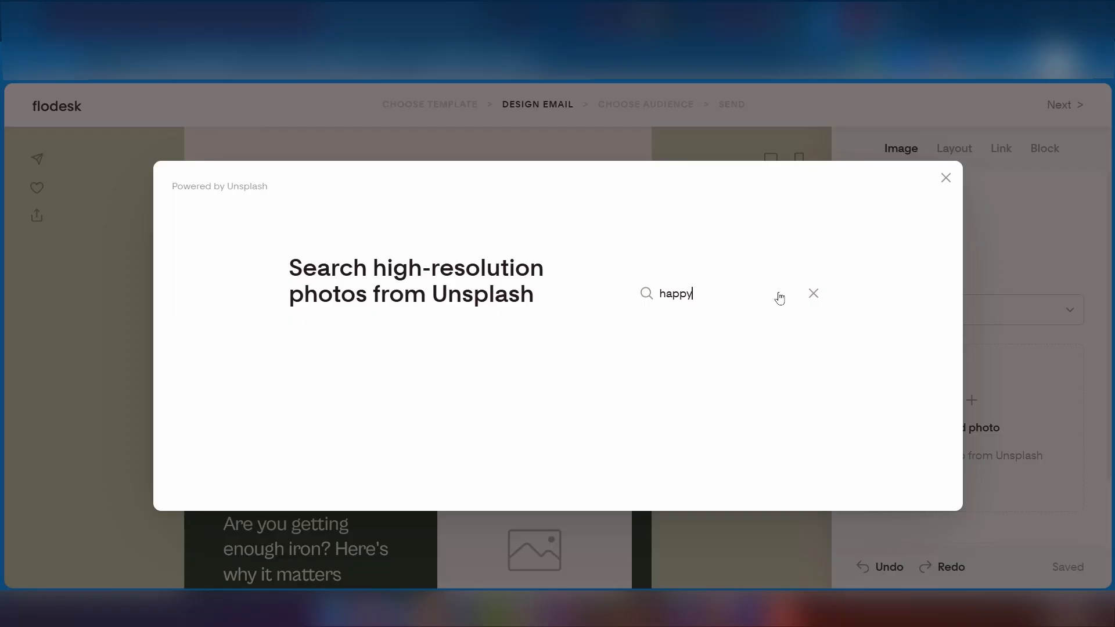
pyautogui.scroll(-3, 468, 431)
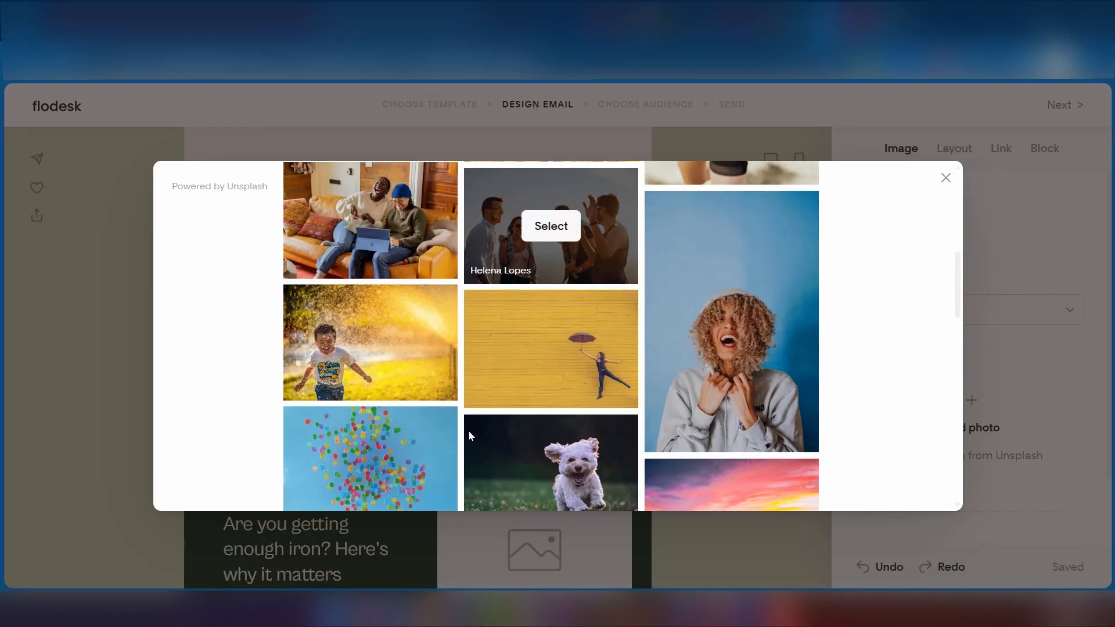
pyautogui.scroll(-2, 569, 487)
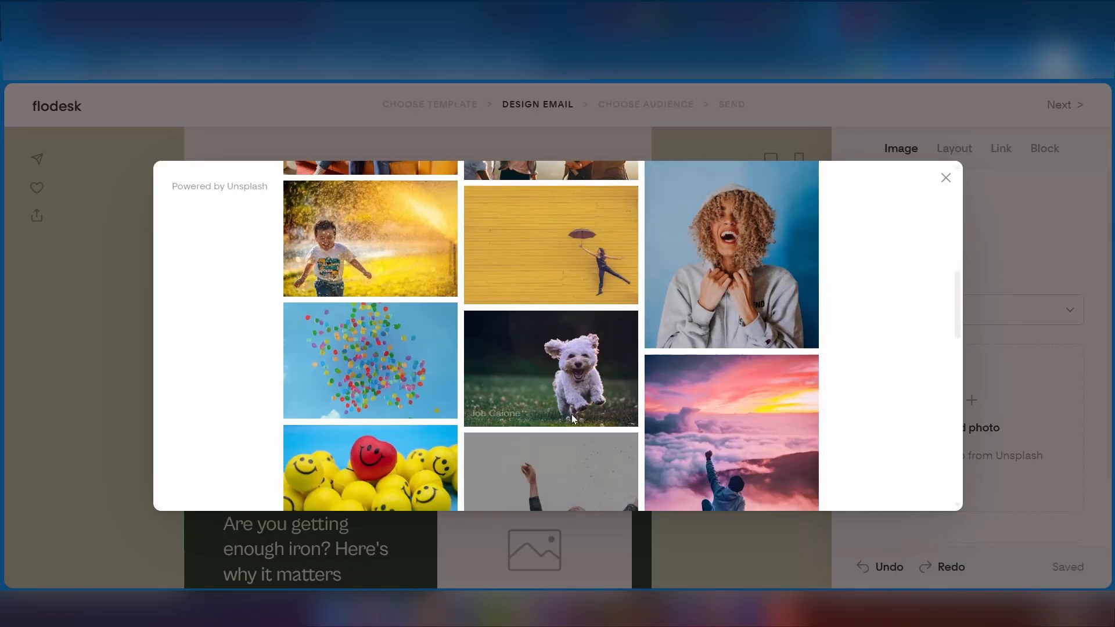
pyautogui.scroll(-2, 612, 322)
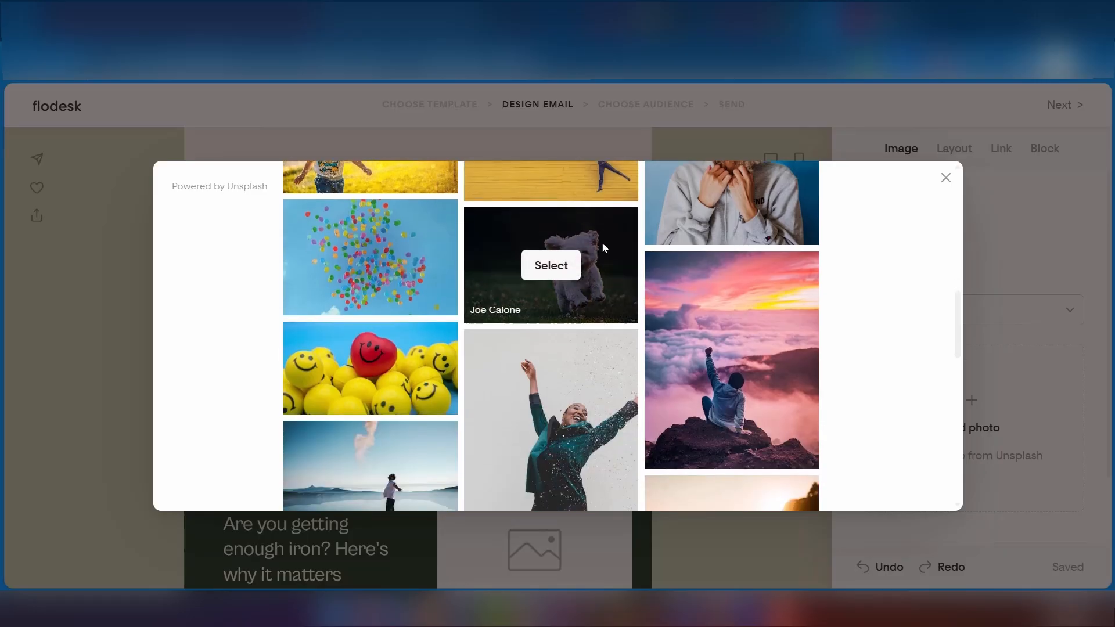
pyautogui.click(550, 264)
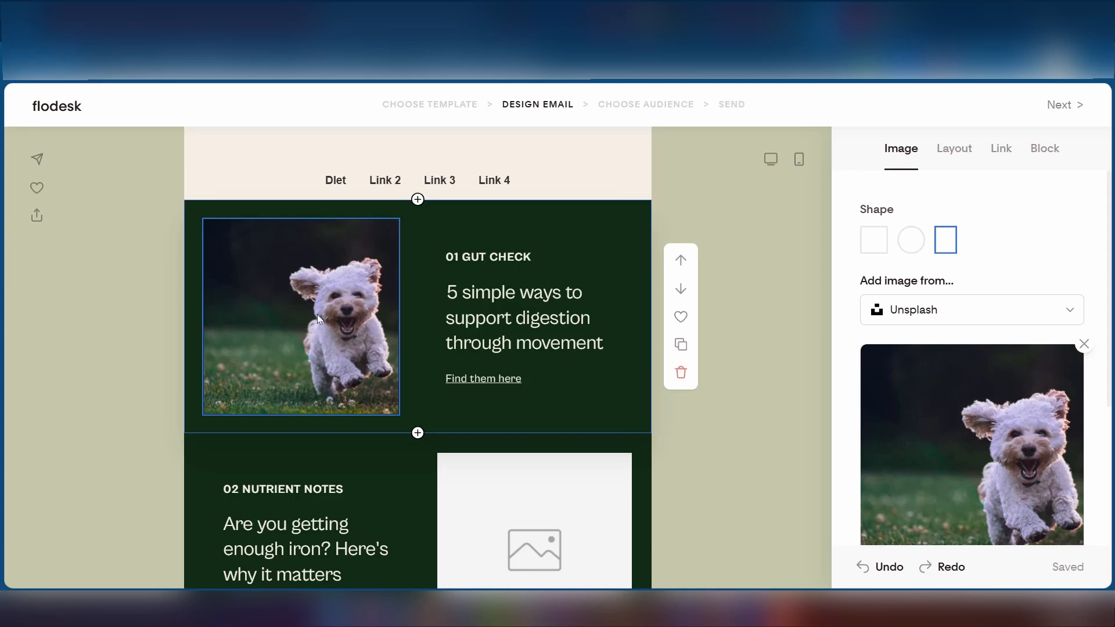
pyautogui.scroll(10, 535, 403)
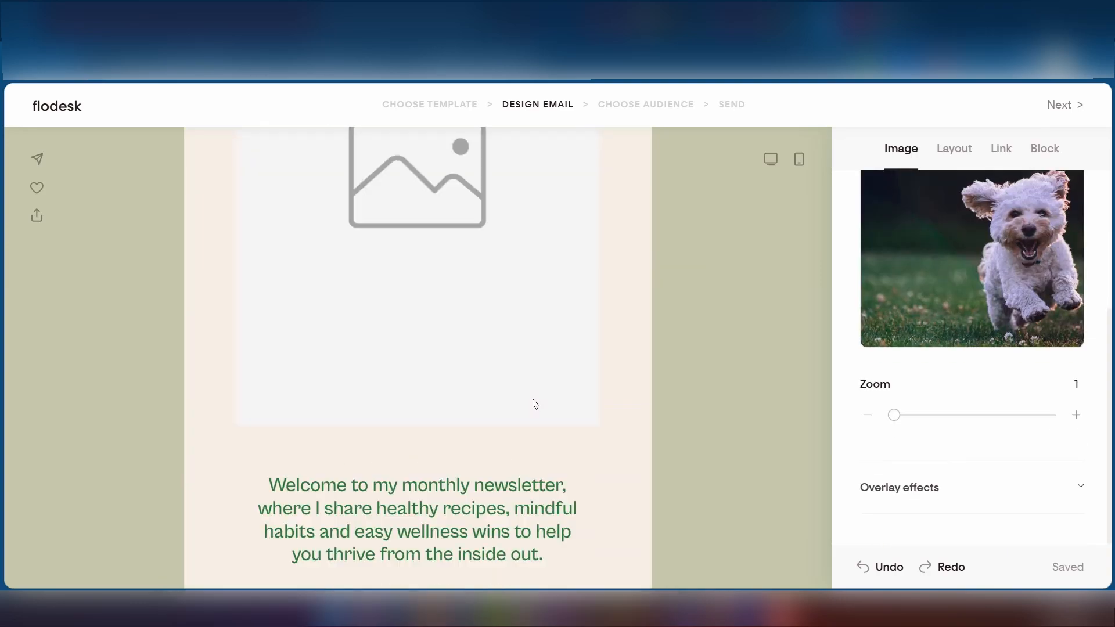
pyautogui.scroll(10, 535, 404)
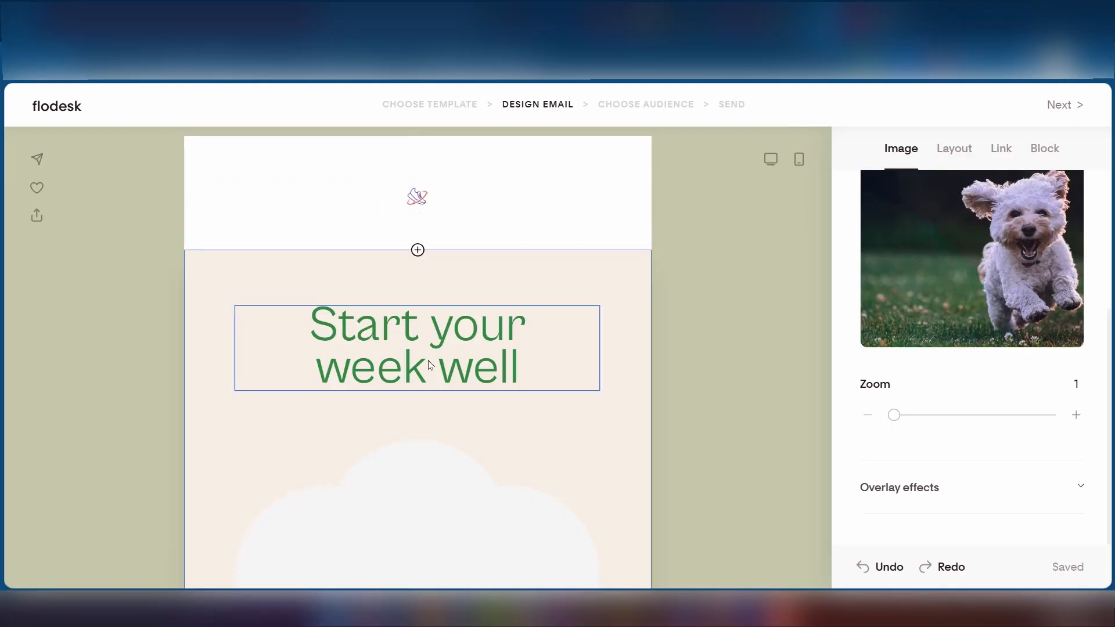
pyautogui.click(417, 201)
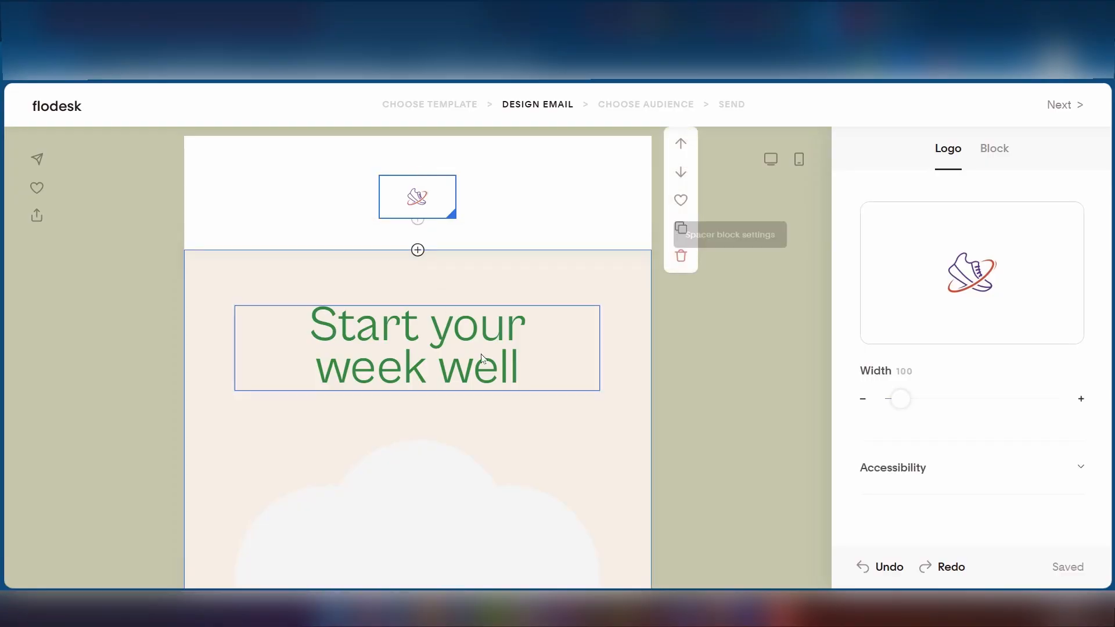
pyautogui.moveTo(982, 281)
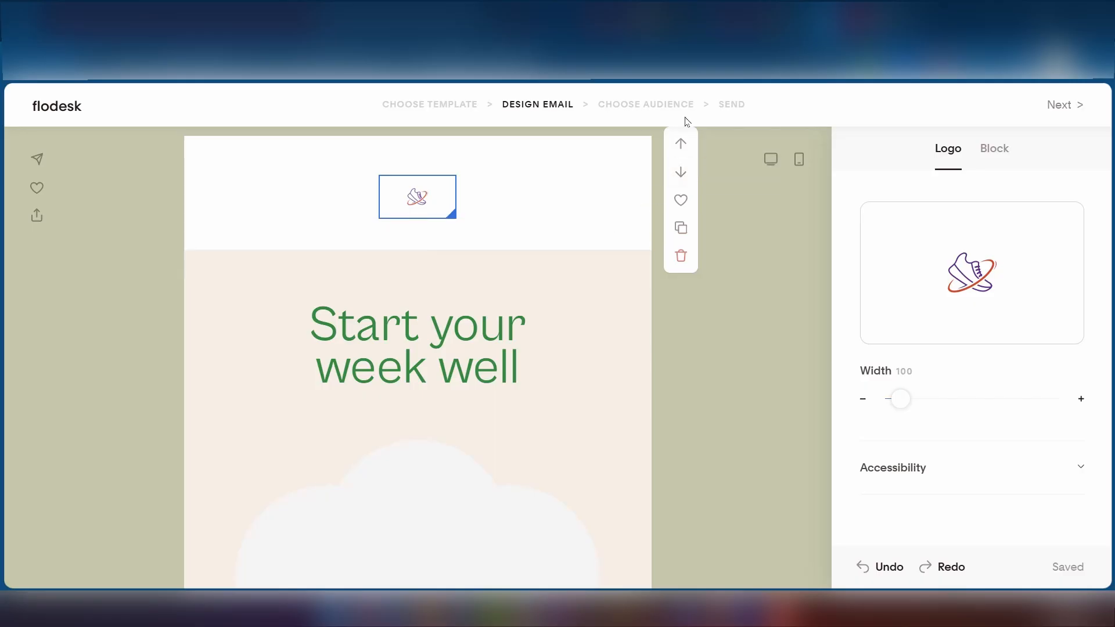
pyautogui.click(1062, 106)
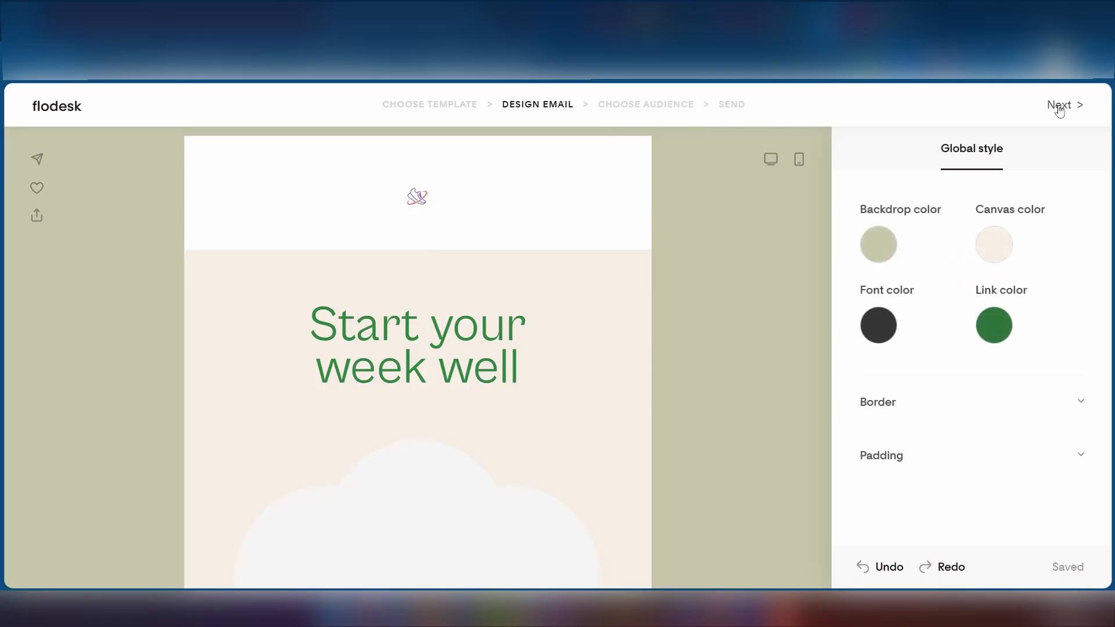
# - Finish the design and continue past the sender step, keeping the existing sender details
pyautogui.click(1065, 109)
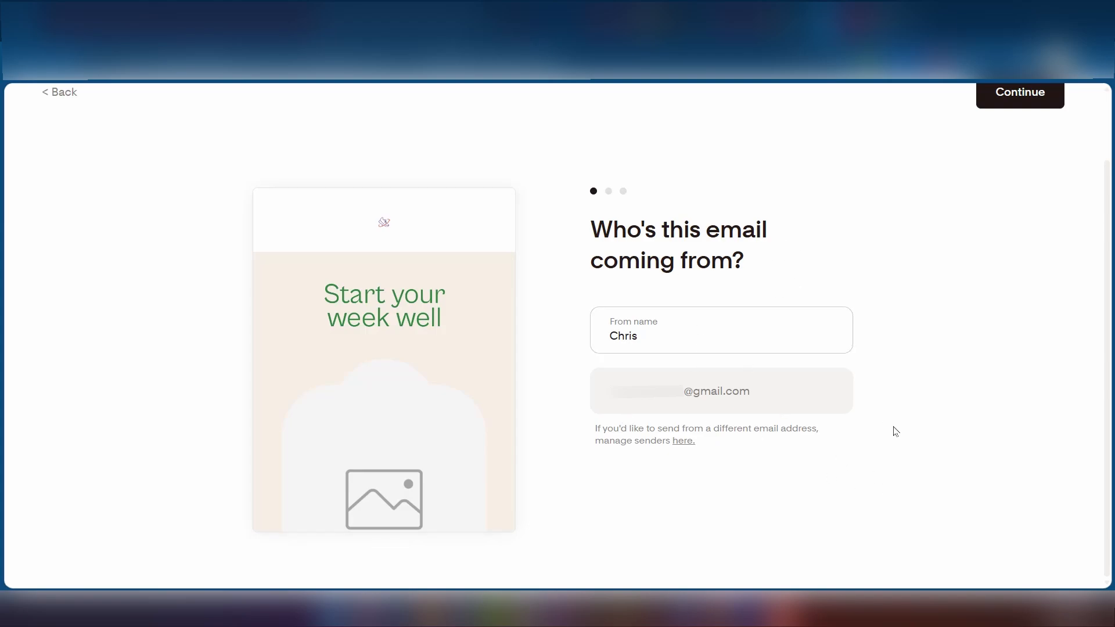
pyautogui.scroll(2, 858, 428)
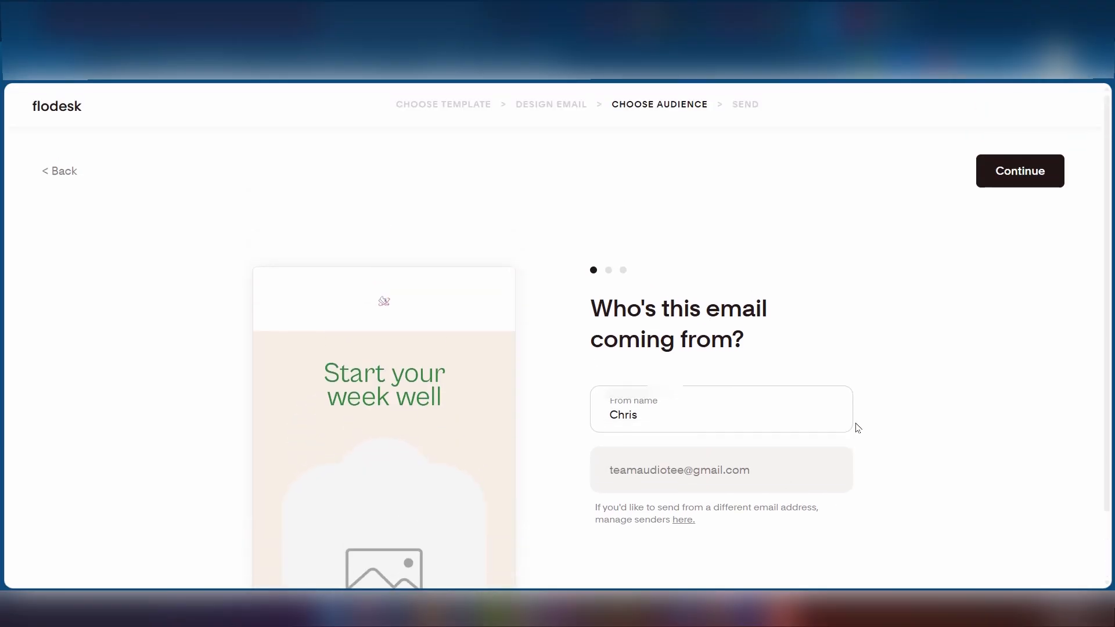
pyautogui.click(1014, 169)
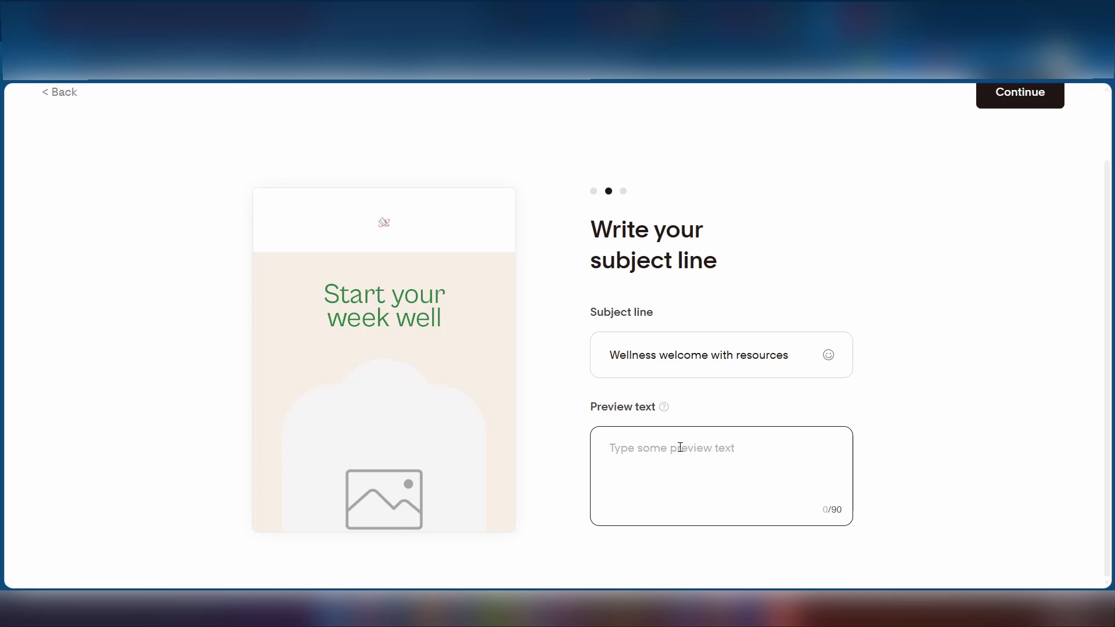
# - Confirm the subject line and open the Choose segments dialog for the email's recipients
pyautogui.scroll(3, 901, 406)
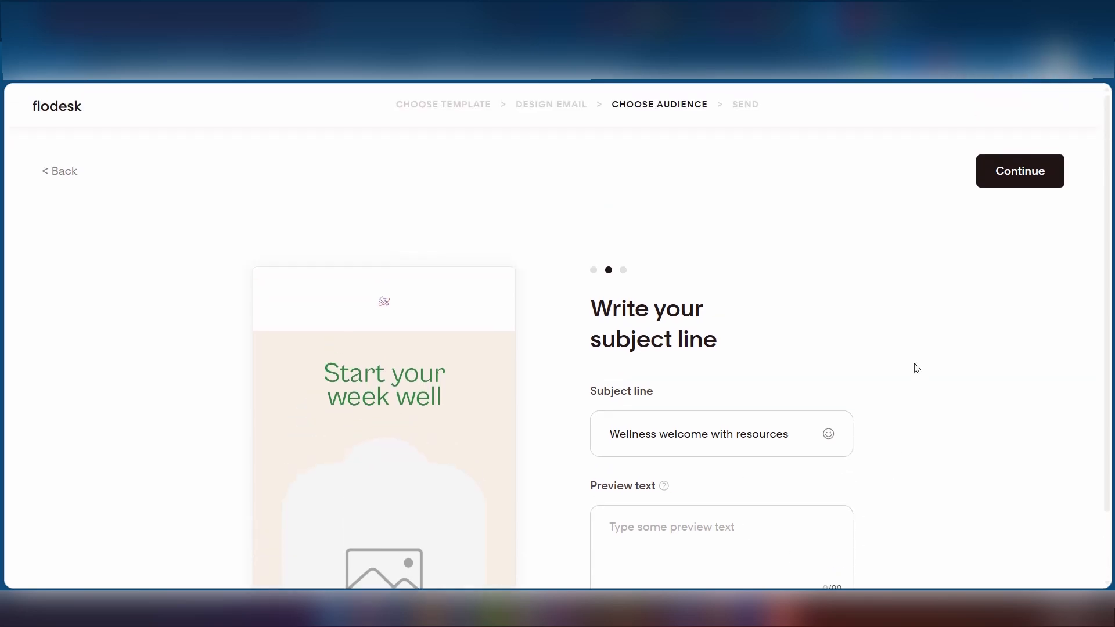
pyautogui.click(1012, 173)
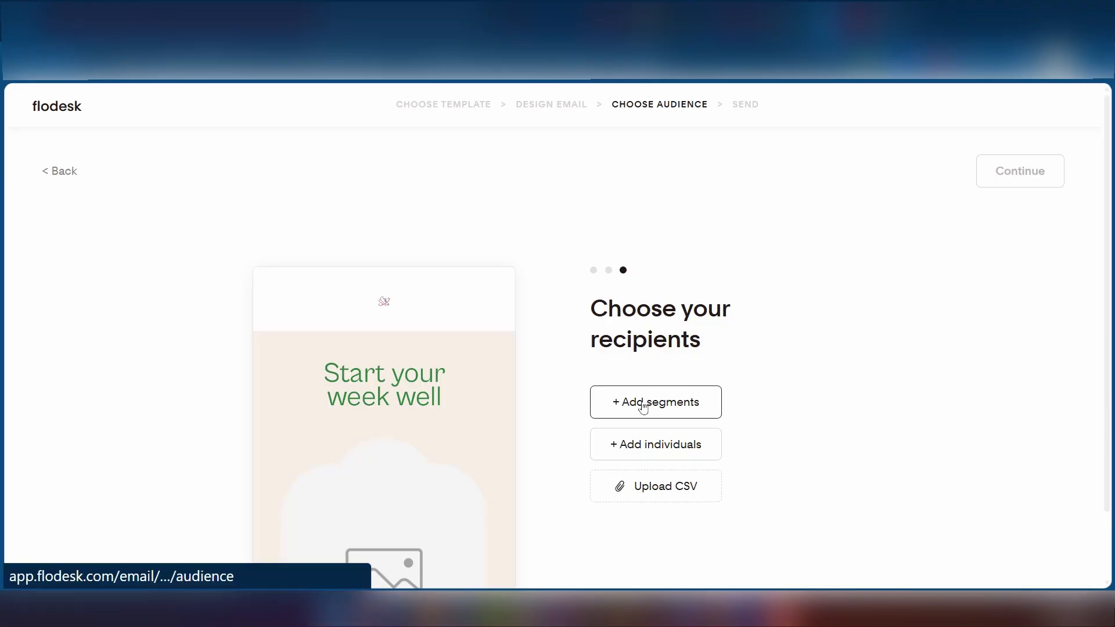
pyautogui.scroll(-1, 637, 400)
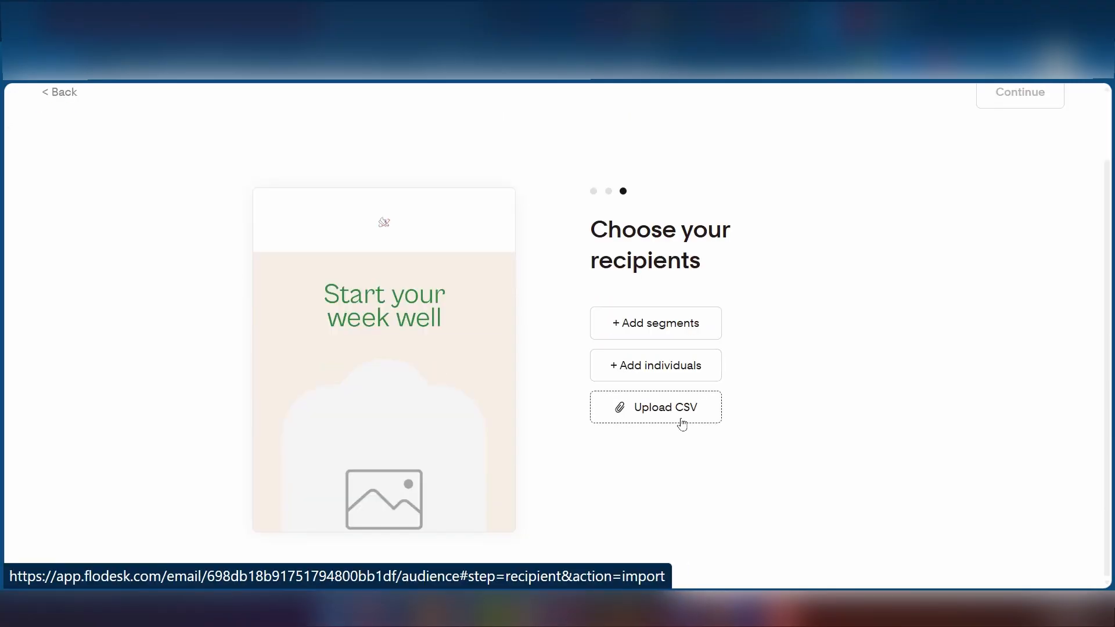
pyautogui.click(633, 326)
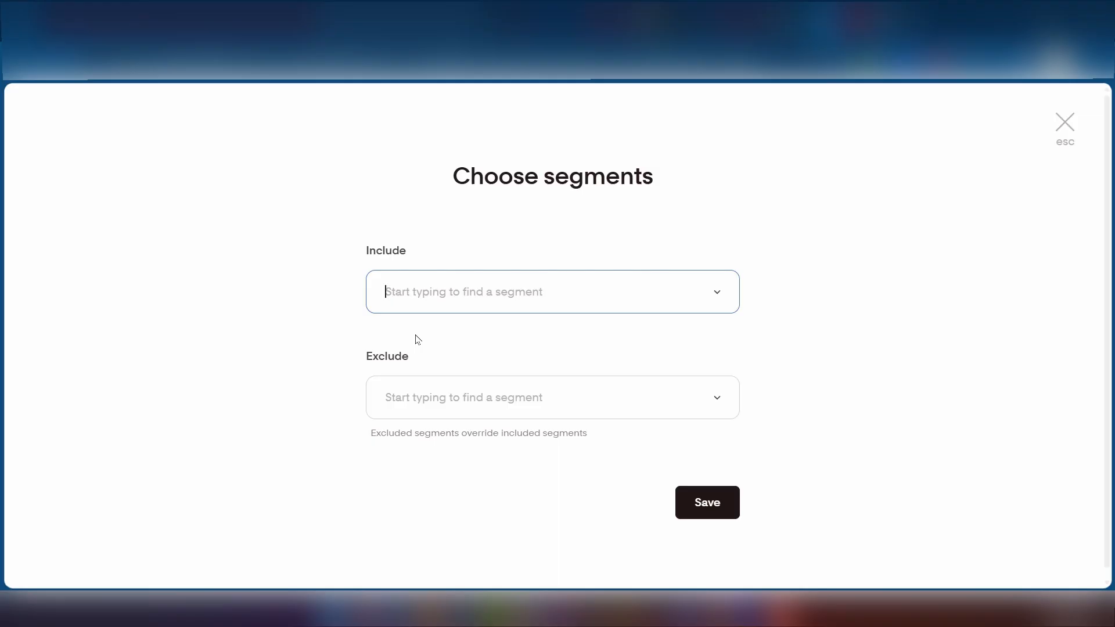
# - Include the All active subscribers segment as recipients, save it, and continue to sending
pyautogui.click(439, 296)
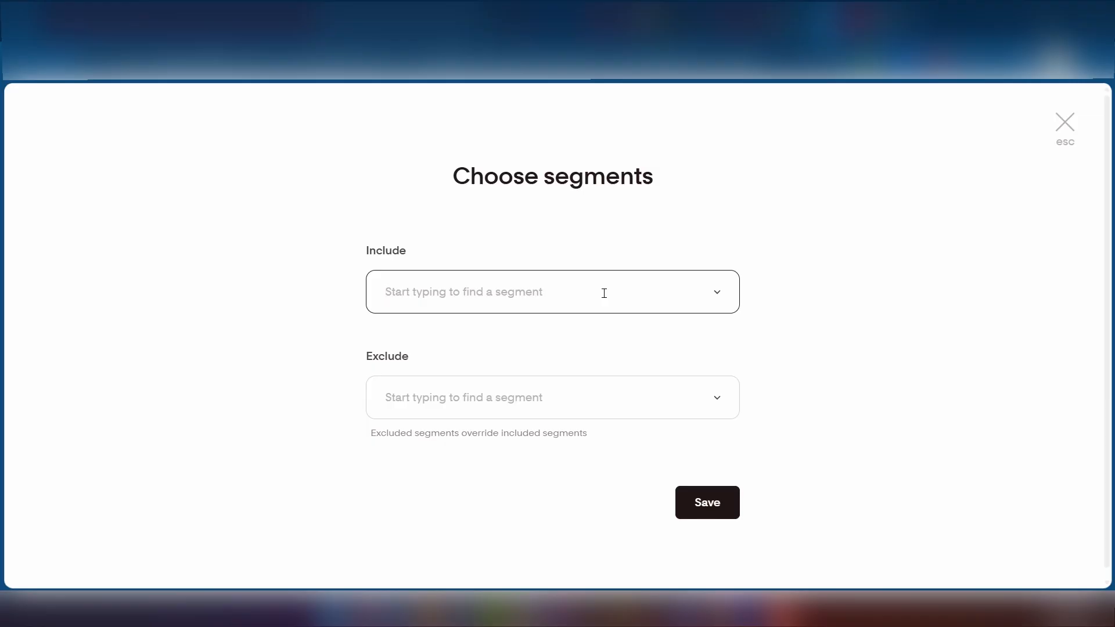
pyautogui.click(720, 296)
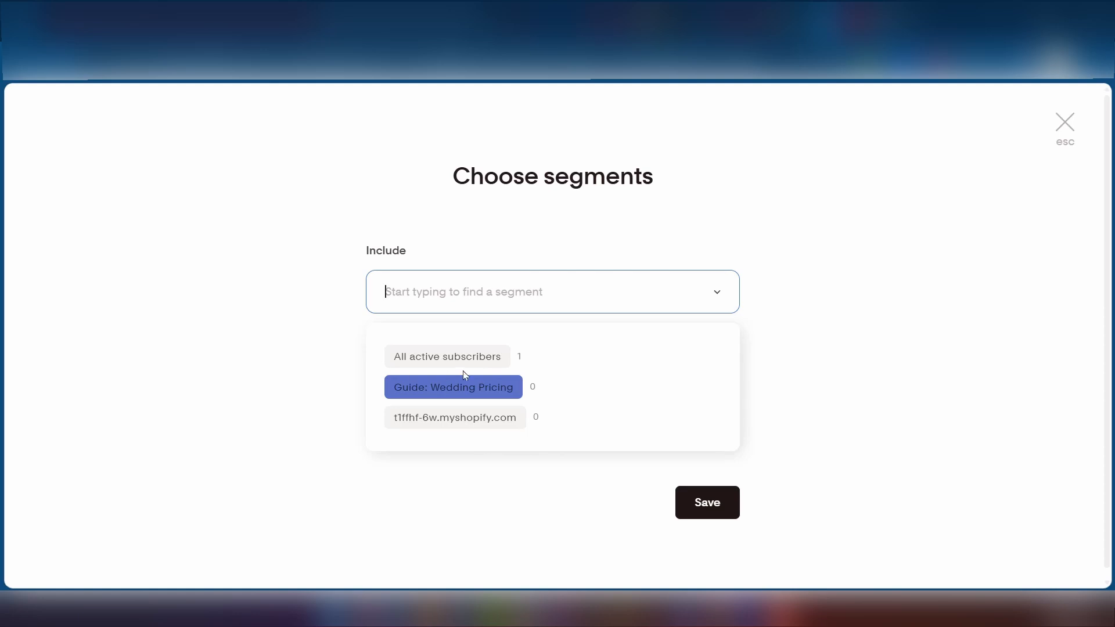
pyautogui.click(296, 221)
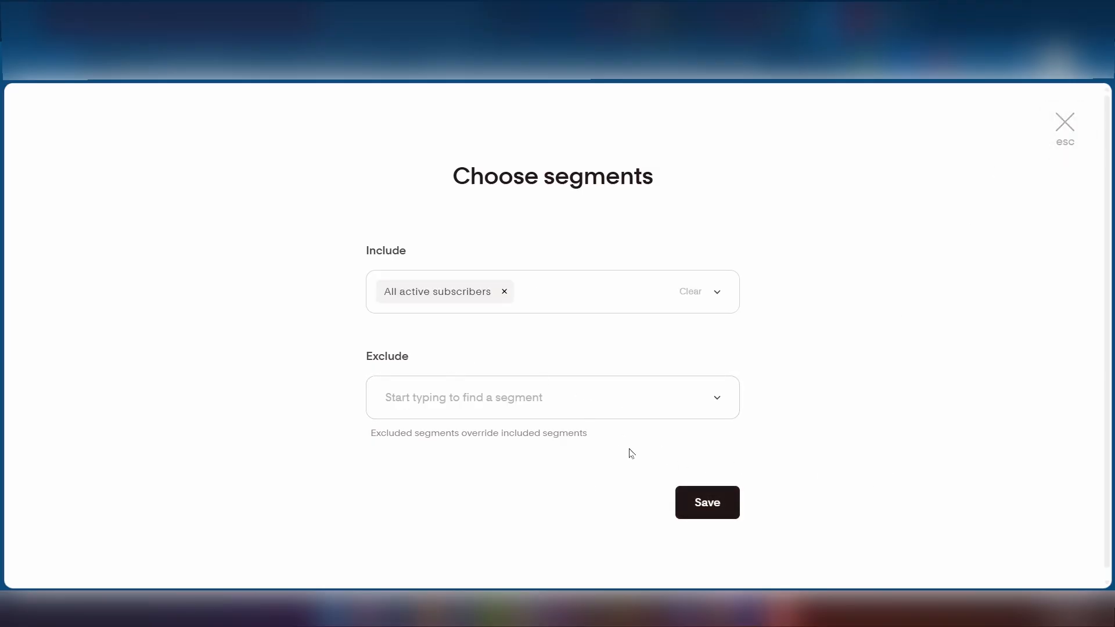
pyautogui.click(709, 504)
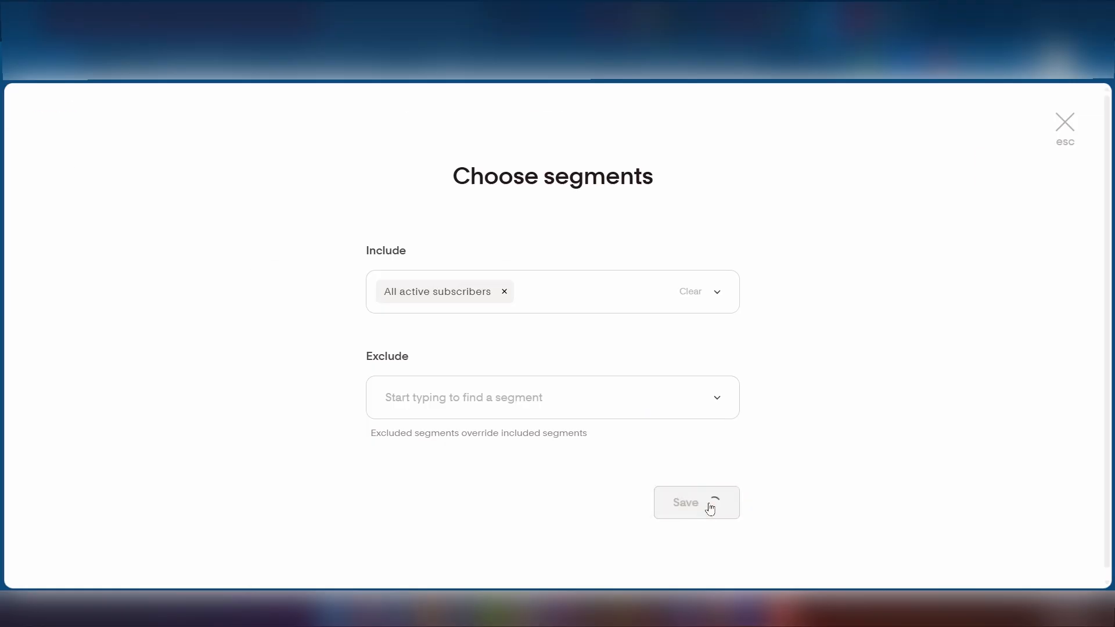
pyautogui.click(1011, 174)
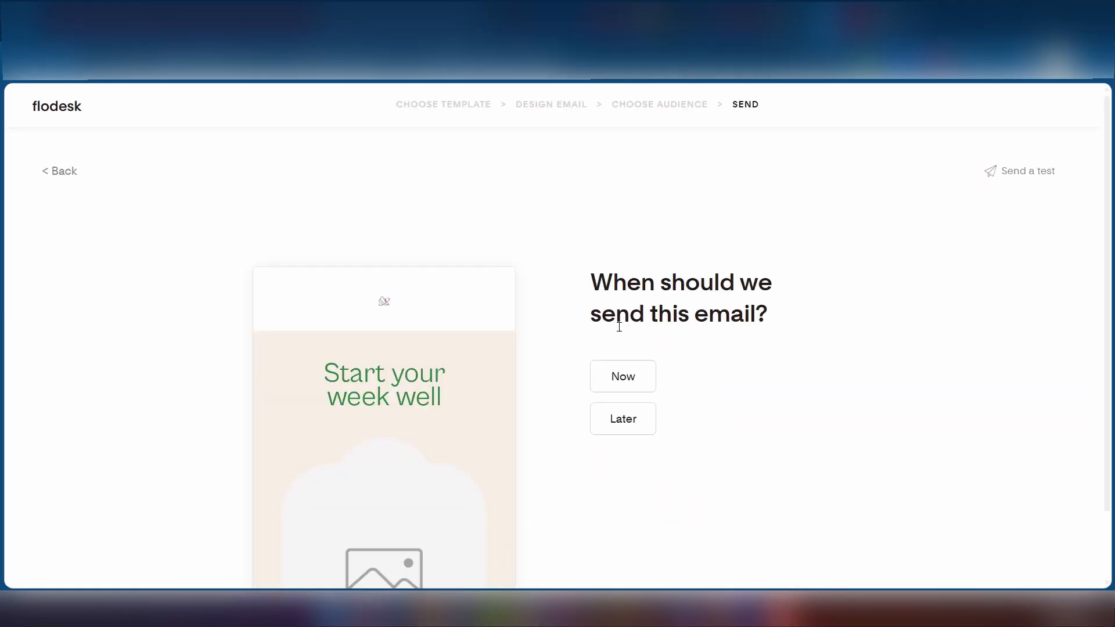
# - Schedule the wellness email to send Later and close the date picker
pyautogui.click(614, 419)
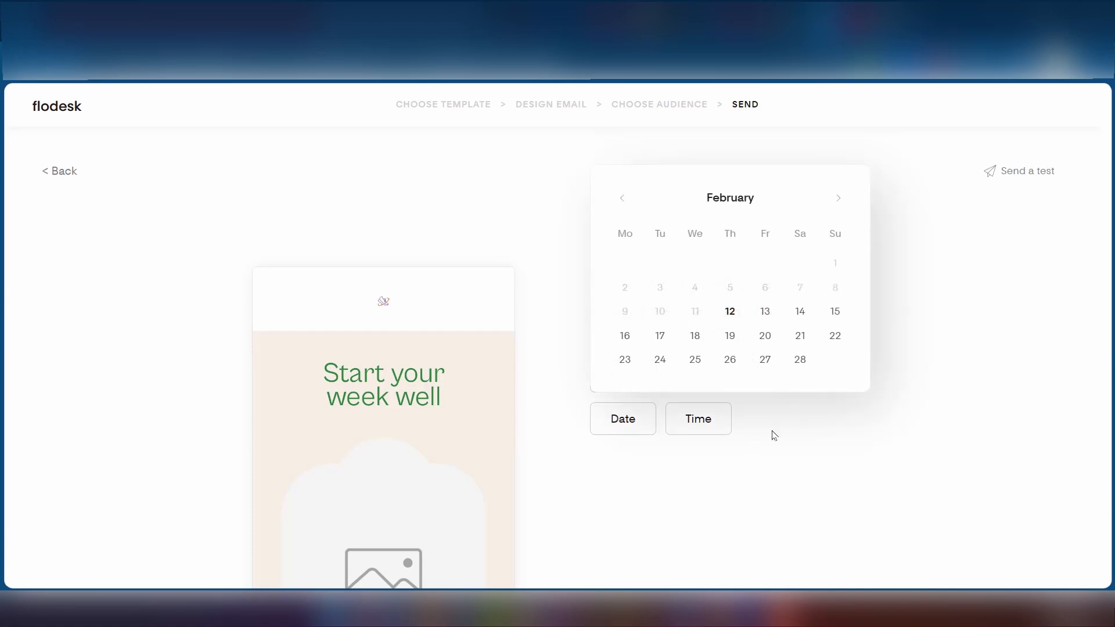
pyautogui.click(775, 435)
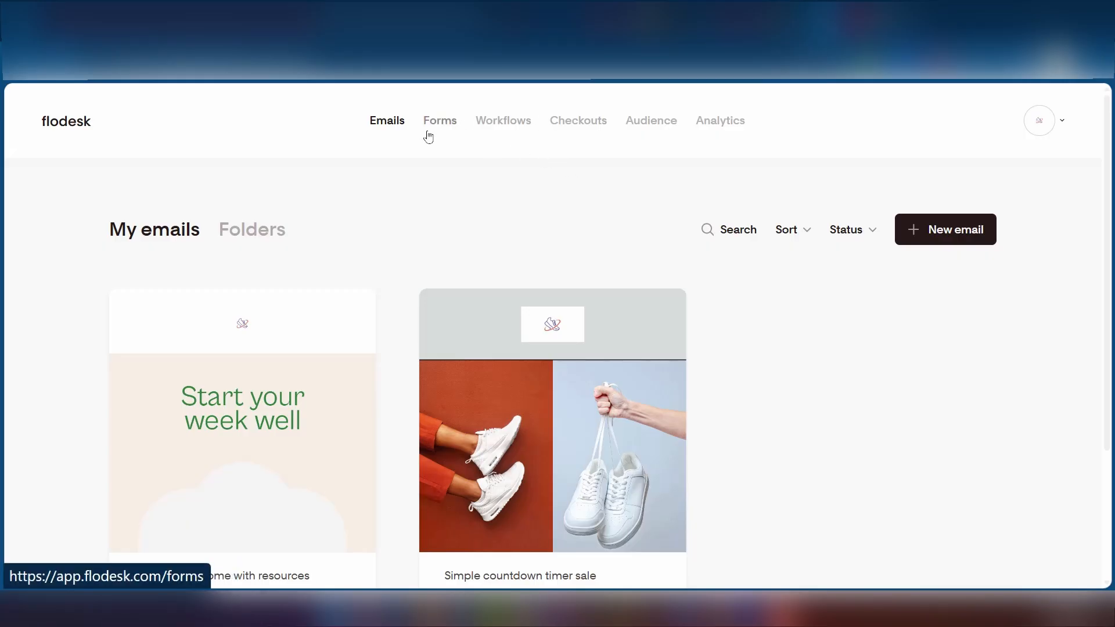
# - Start a new form and scroll the template gallery to the holistic life coach design
pyautogui.click(441, 127)
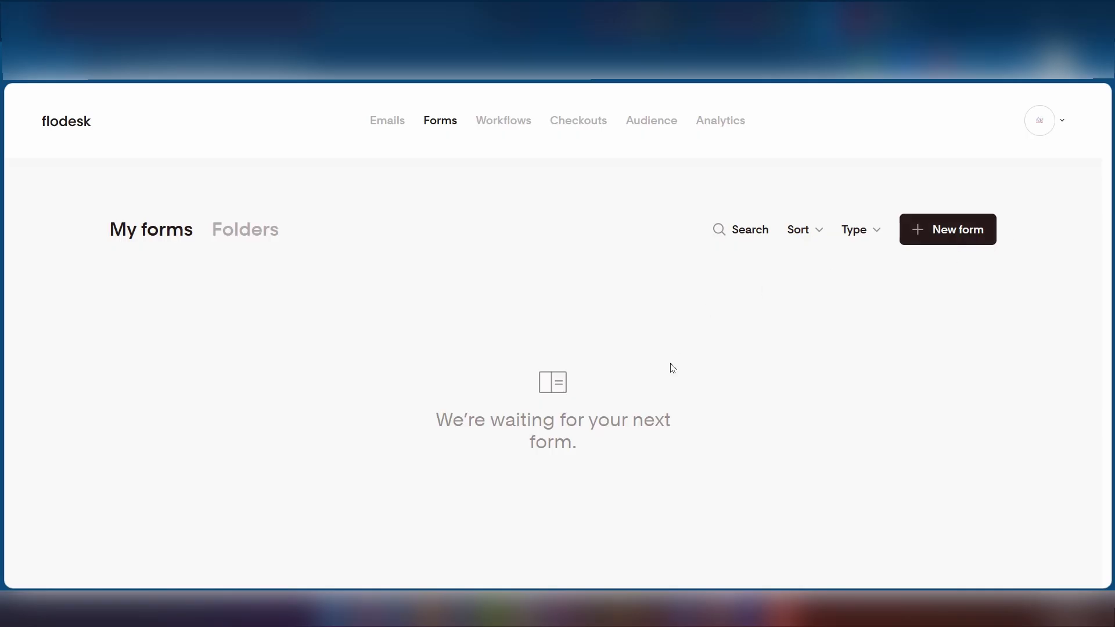
pyautogui.click(929, 242)
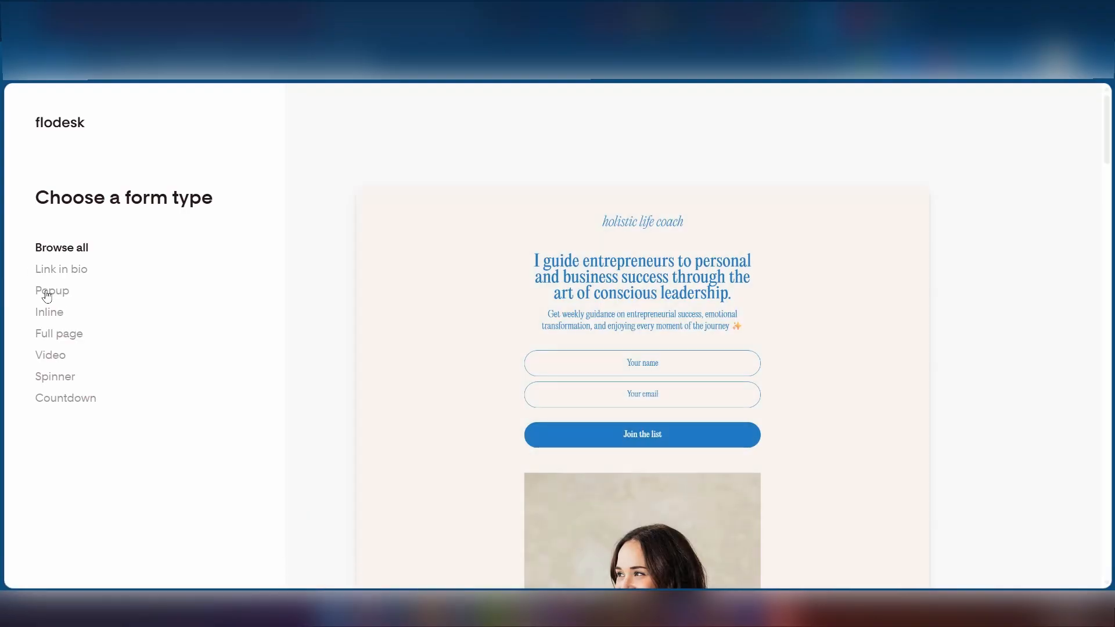
pyautogui.moveTo(575, 358)
pyautogui.scroll(-20, 574, 359)
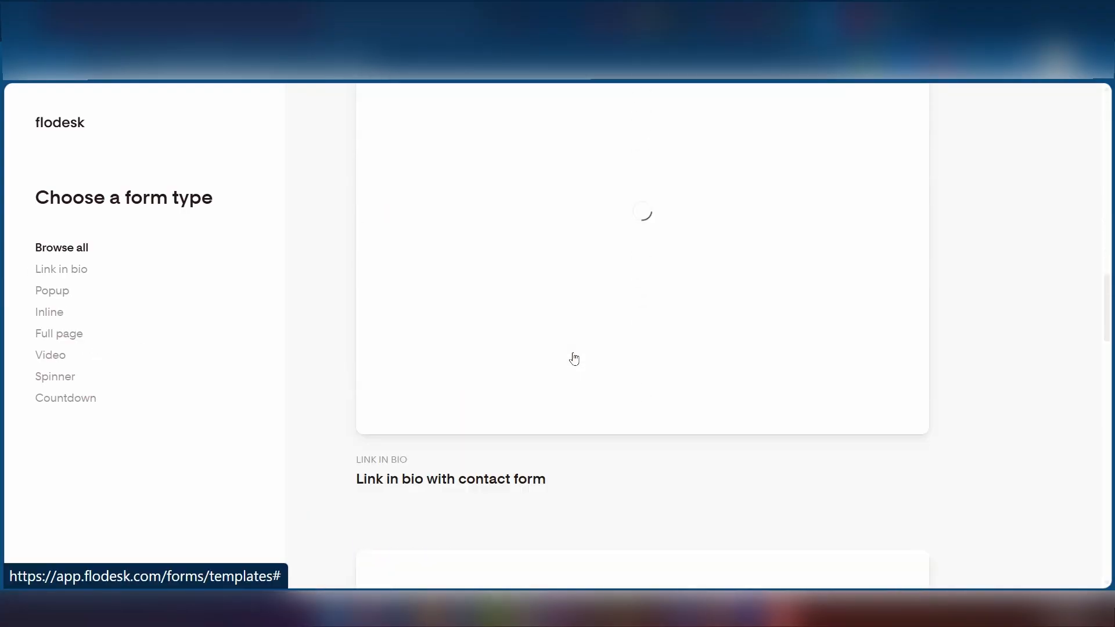
pyautogui.scroll(16, 574, 359)
pyautogui.scroll(4, 574, 359)
pyautogui.scroll(-20, 574, 358)
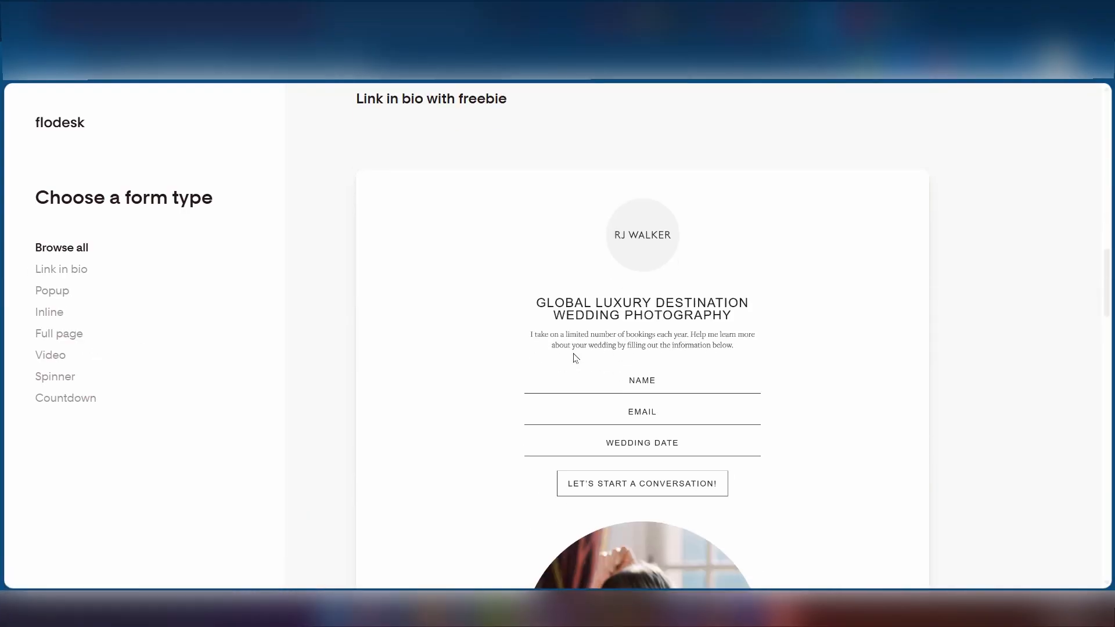
pyautogui.scroll(-20, 575, 356)
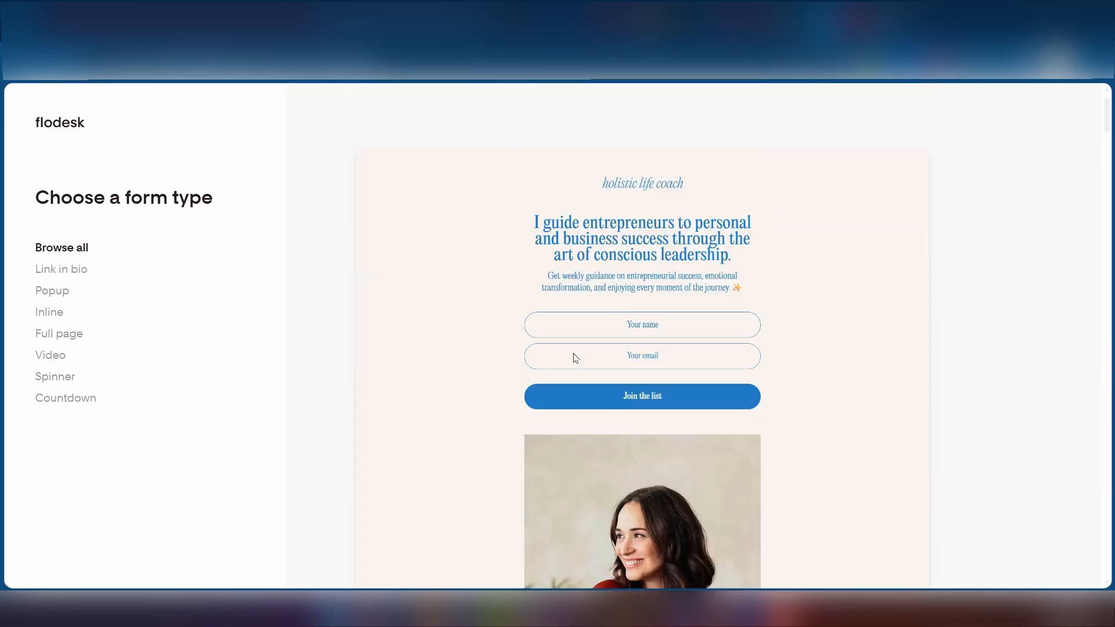
pyautogui.scroll(1, 574, 356)
pyautogui.moveTo(647, 316)
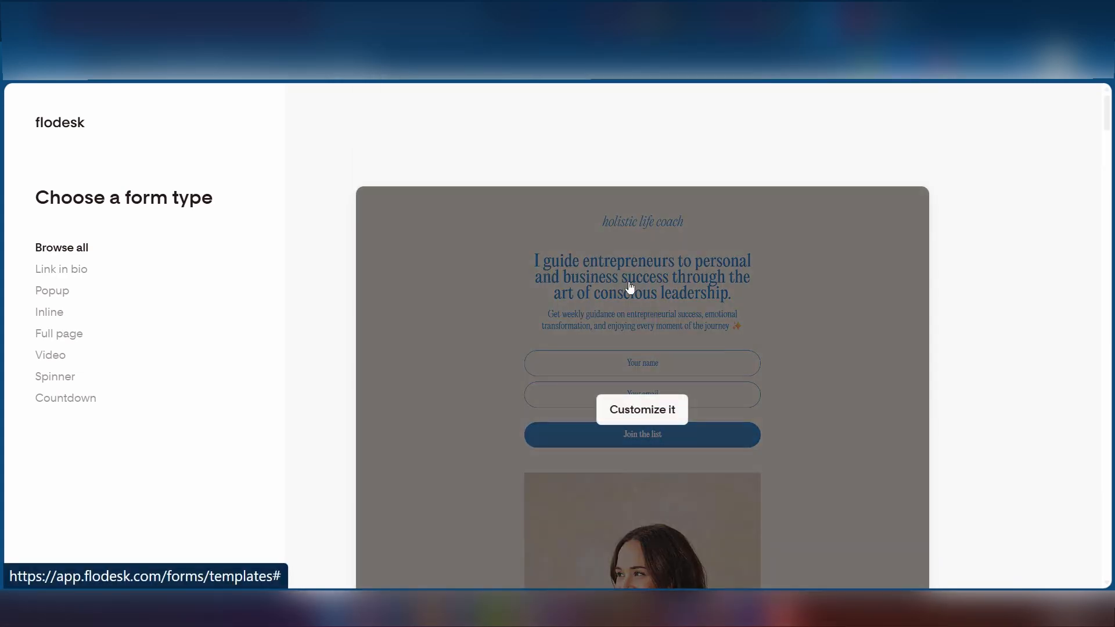
# - Customize the holistic life coach form and save Guide: Wedding Pricing as its segment
pyautogui.click(648, 412)
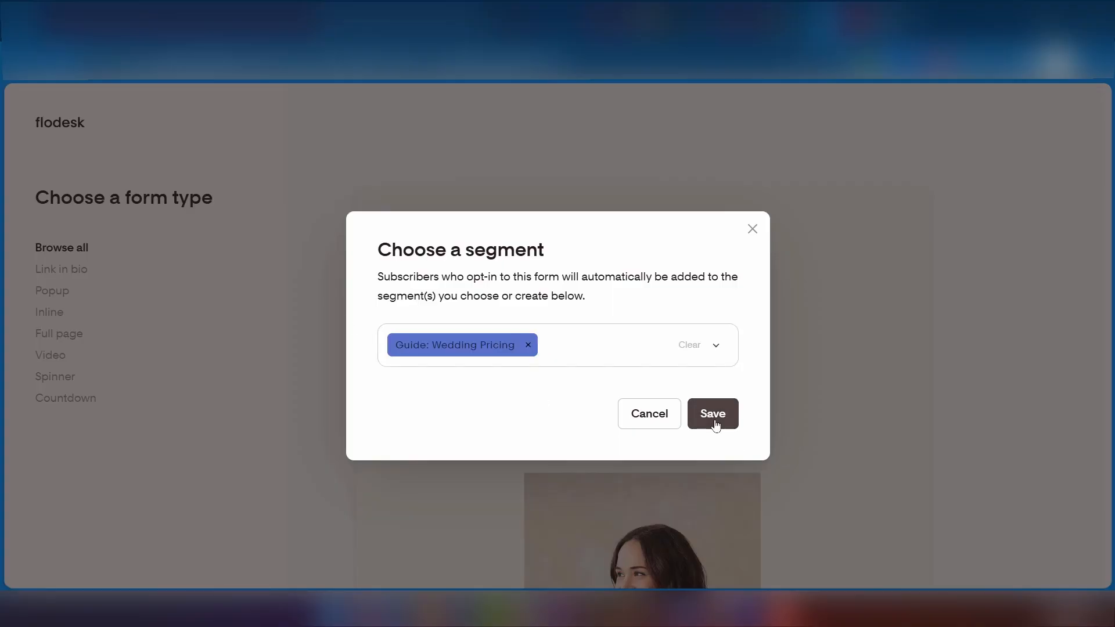
pyautogui.click(714, 421)
pyautogui.scroll(-4, 565, 316)
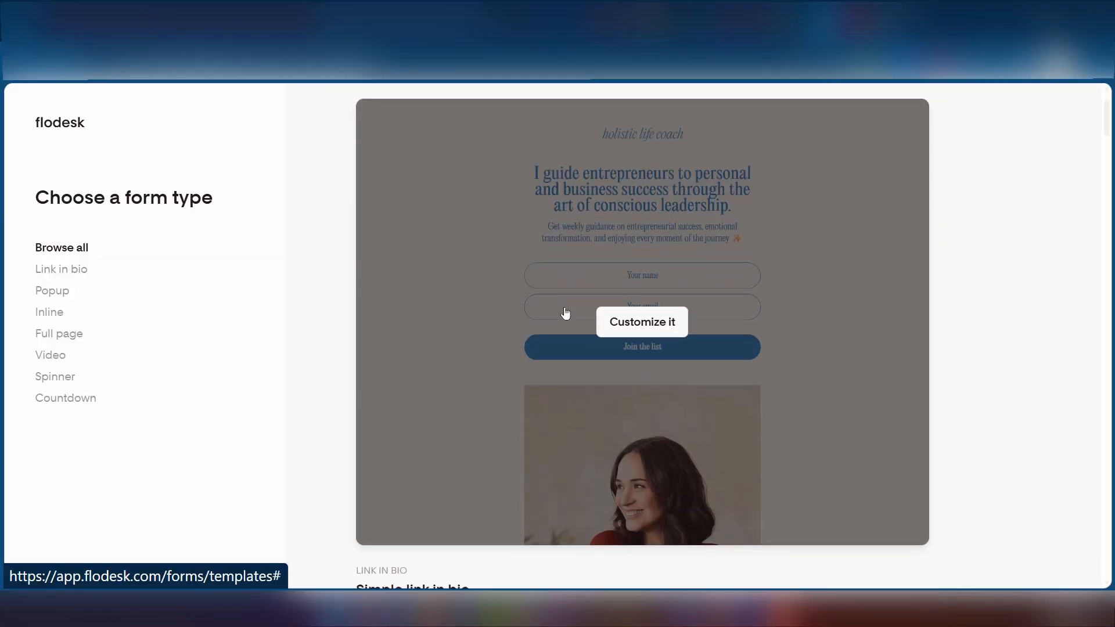
pyautogui.scroll(-5, 473, 298)
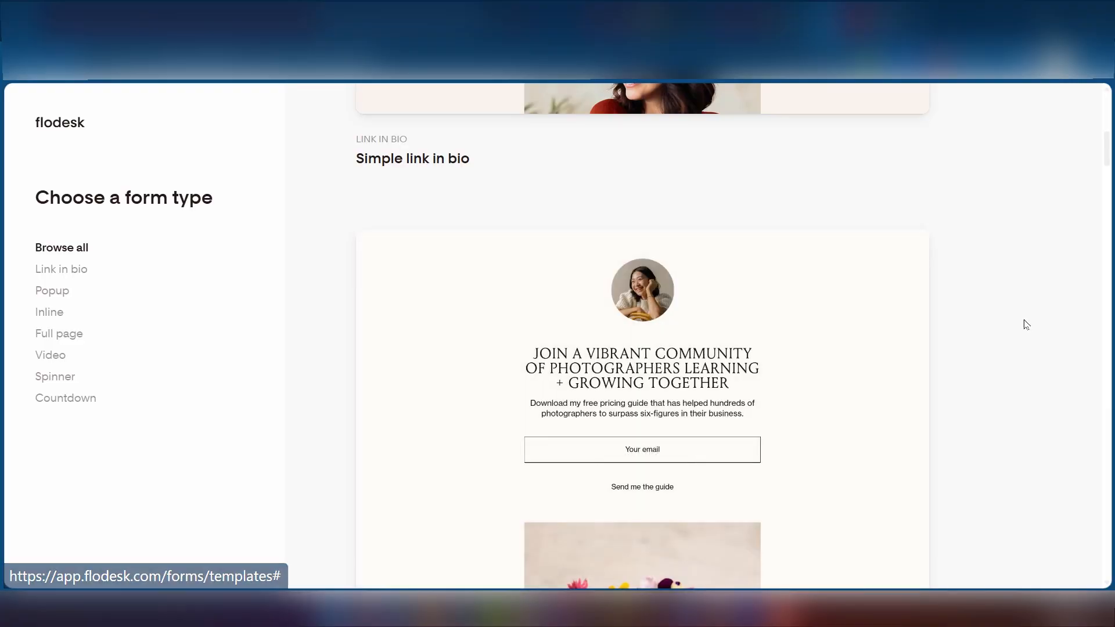
pyautogui.scroll(1, 586, 460)
pyautogui.scroll(-10, 586, 461)
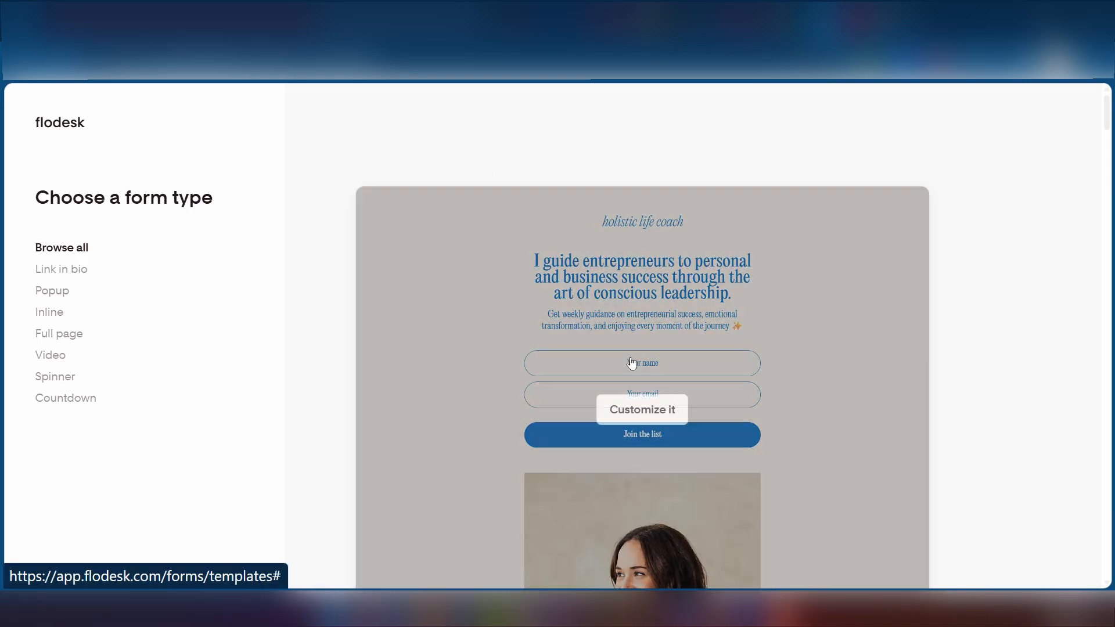
pyautogui.scroll(10, 754, 274)
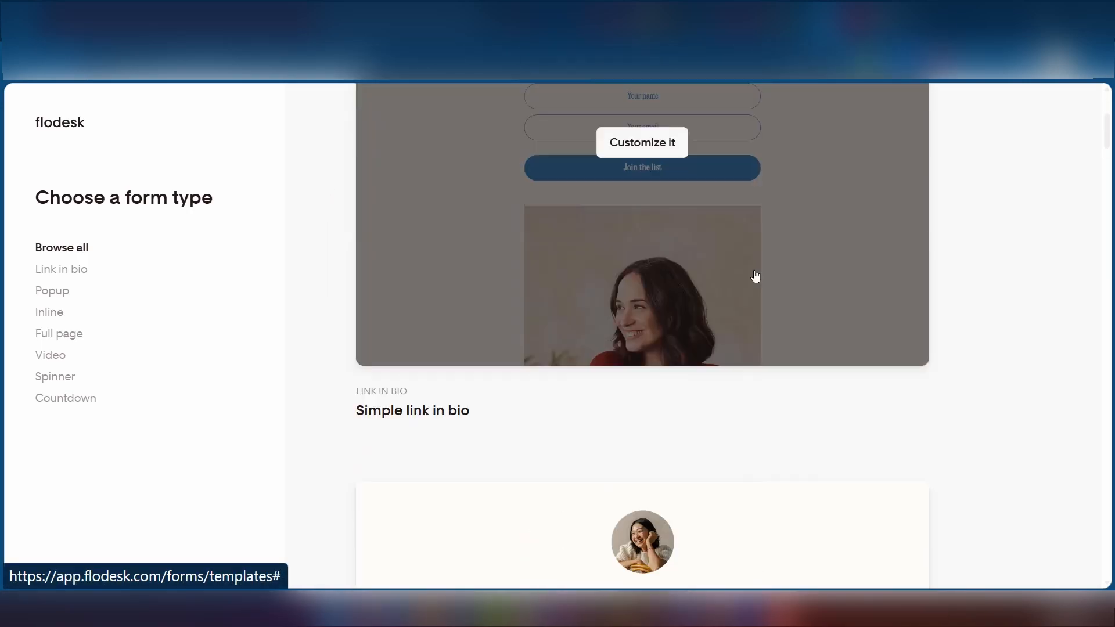
pyautogui.scroll(-10, 653, 251)
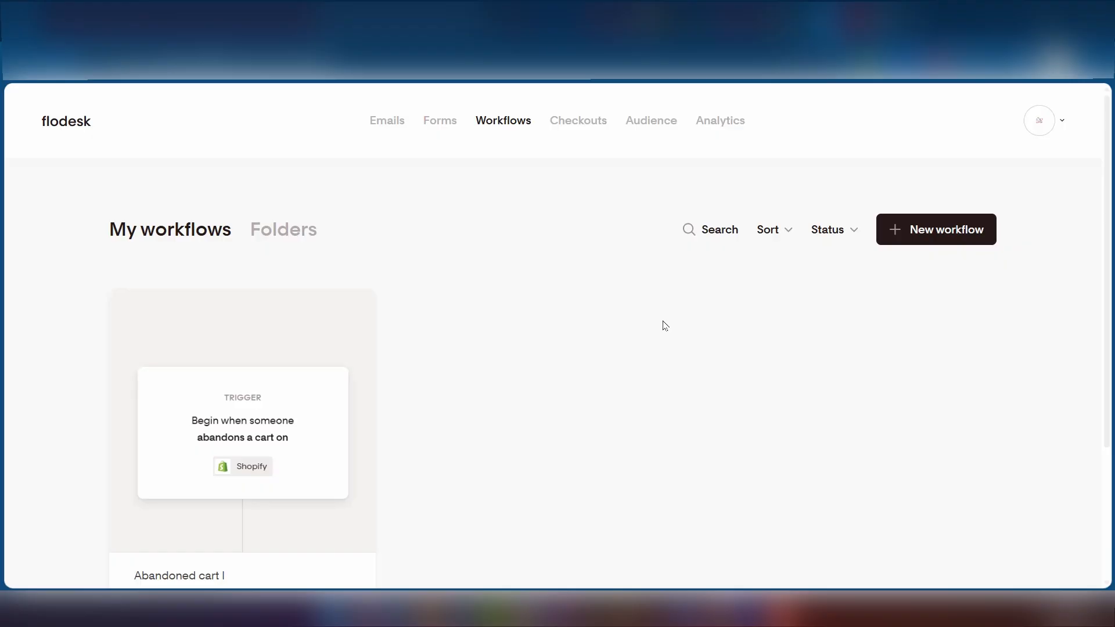
# - Create a new workflow from the Welcome Sequence template and open it for customizing
pyautogui.click(916, 232)
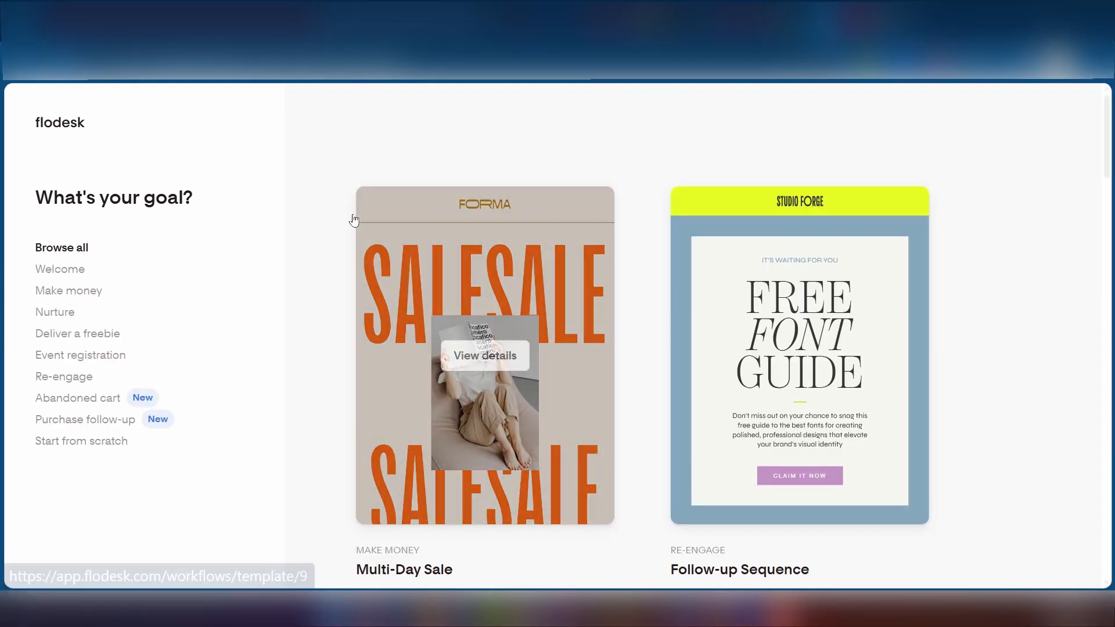
pyautogui.scroll(-5, 584, 267)
pyautogui.scroll(-3, 578, 270)
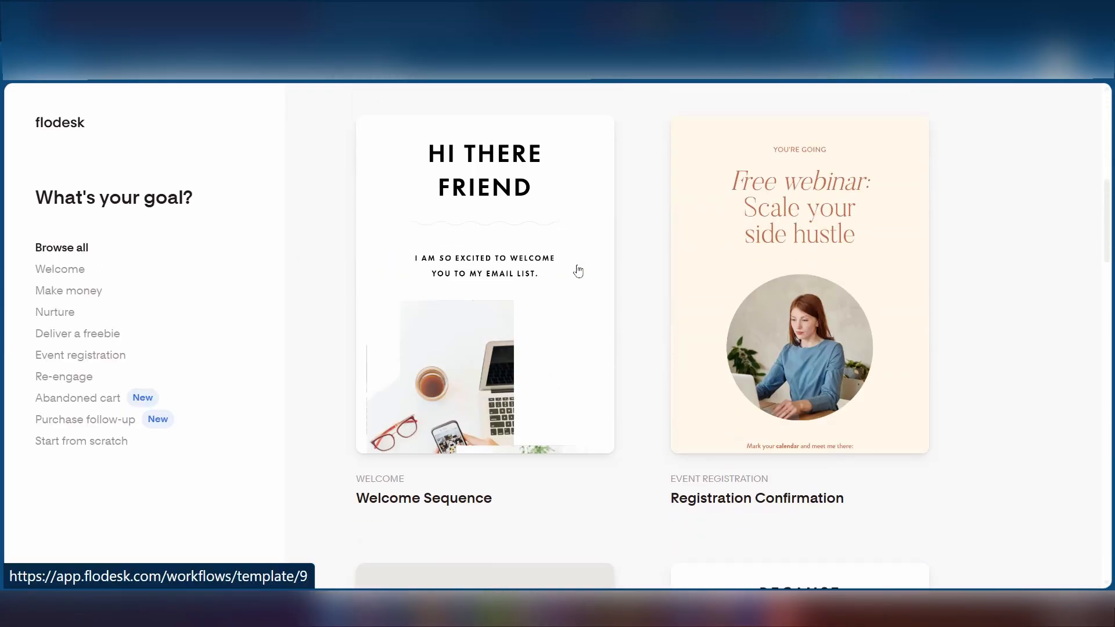
pyautogui.moveTo(510, 241)
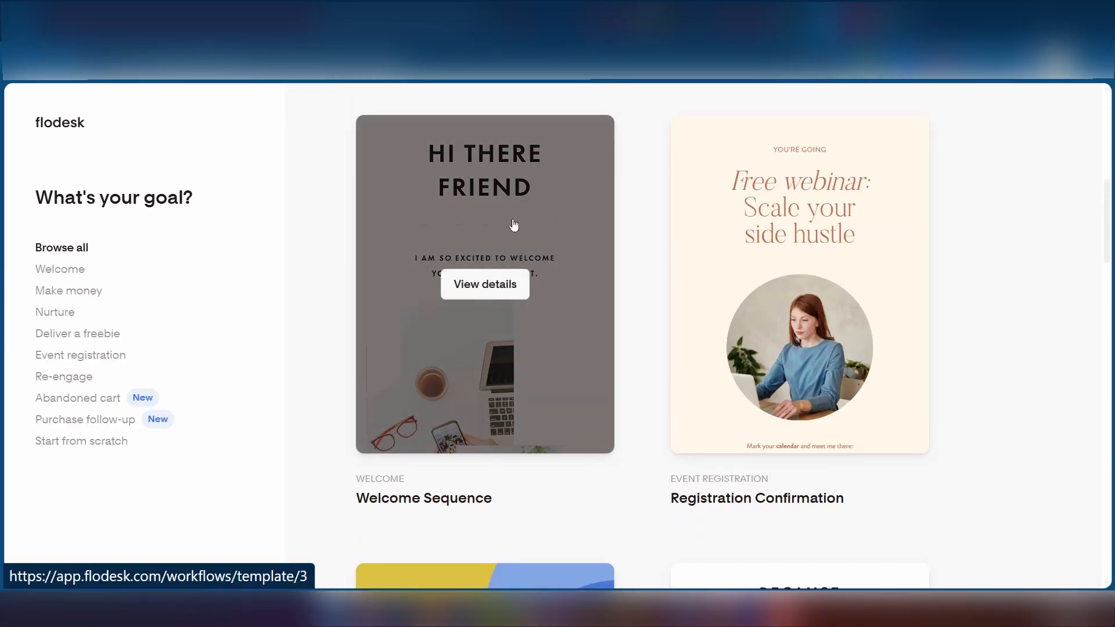
pyautogui.click(513, 225)
pyautogui.click(700, 503)
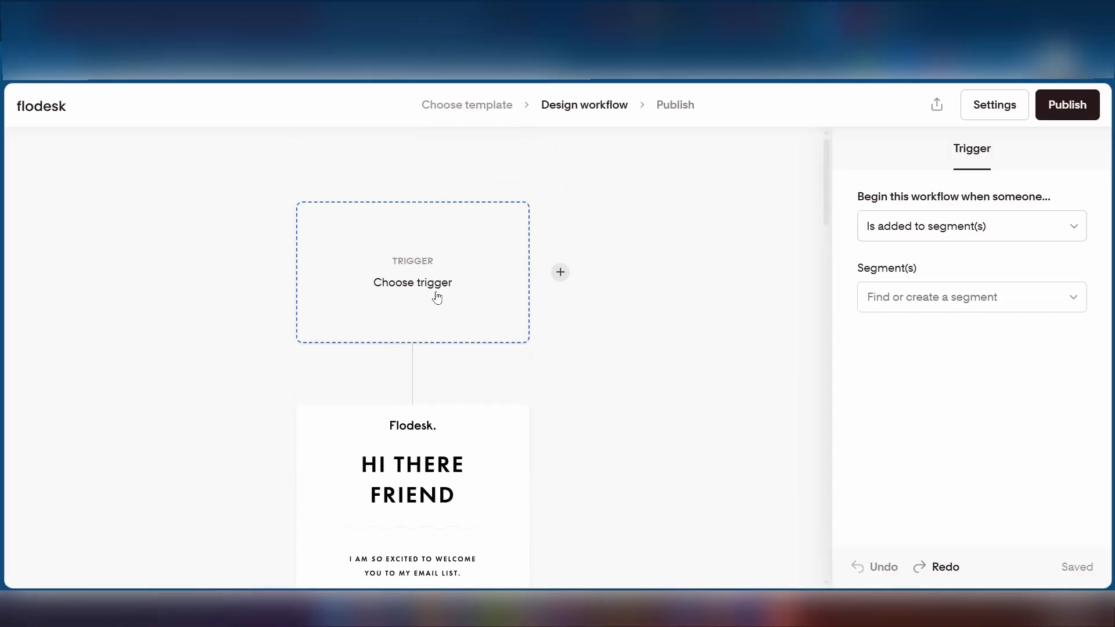
pyautogui.scroll(-7, 431, 301)
pyautogui.scroll(7, 418, 313)
pyautogui.scroll(-3, 468, 348)
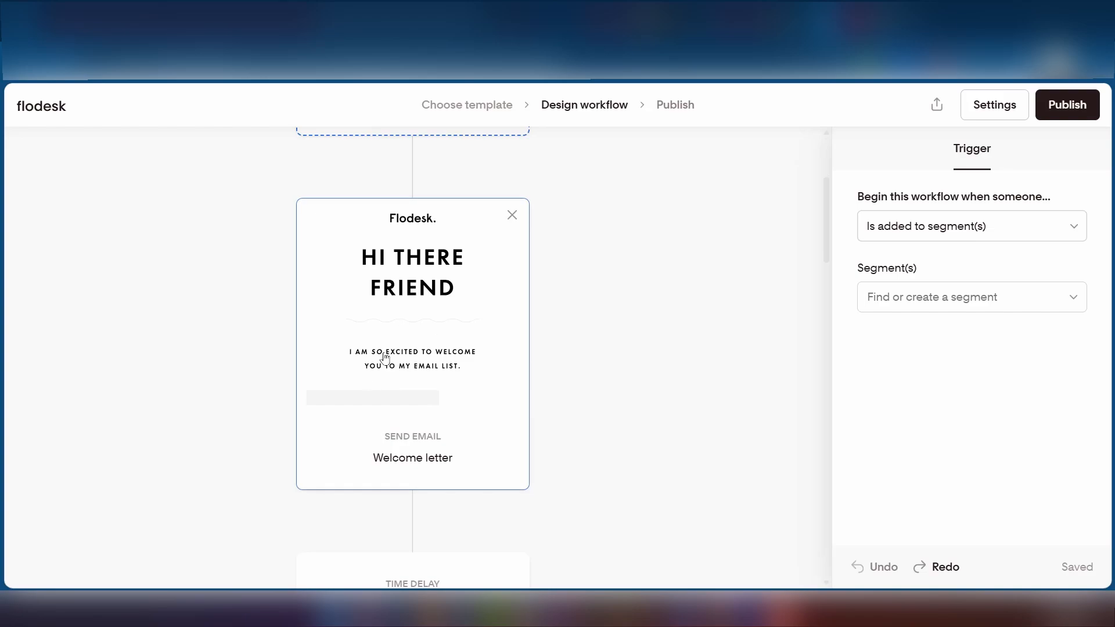
pyautogui.scroll(-5, 367, 303)
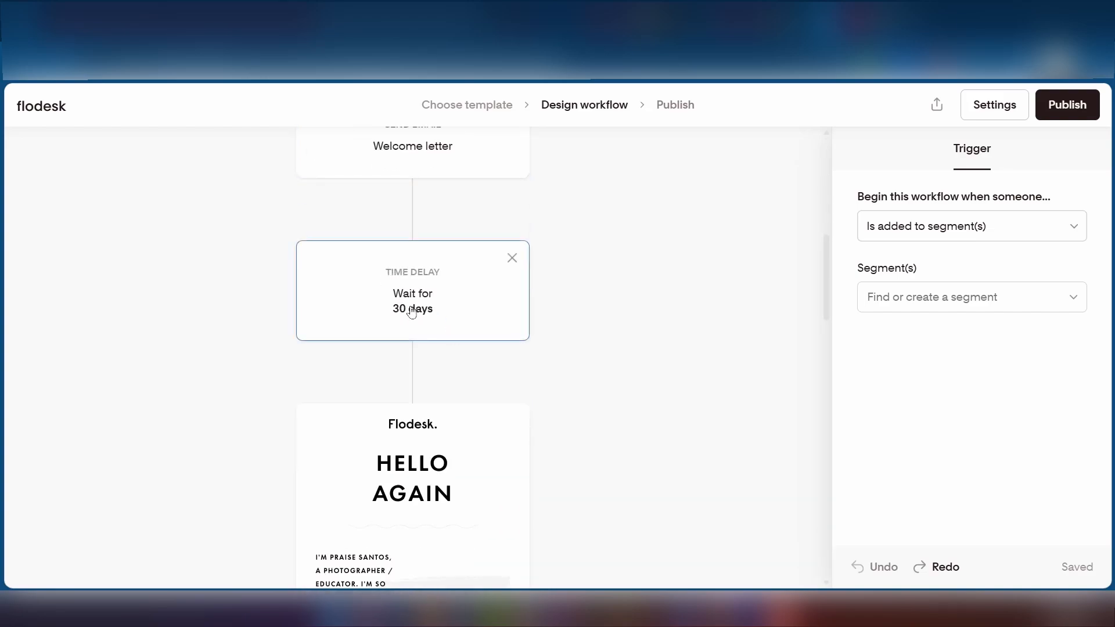
pyautogui.scroll(-5, 410, 348)
pyautogui.scroll(12, 399, 447)
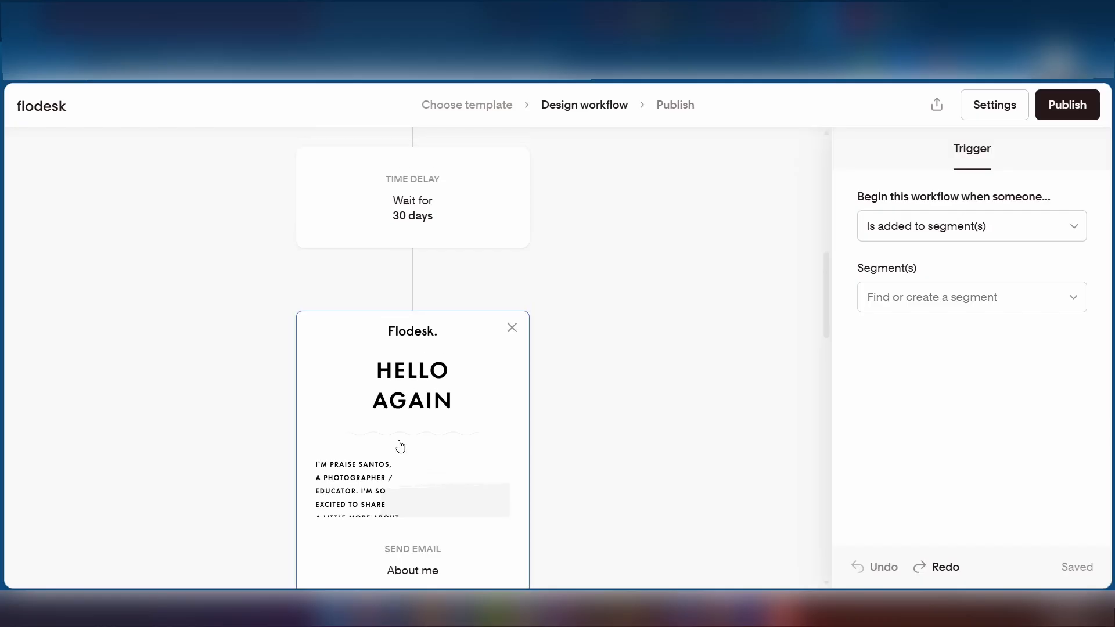
pyautogui.scroll(-2, 395, 360)
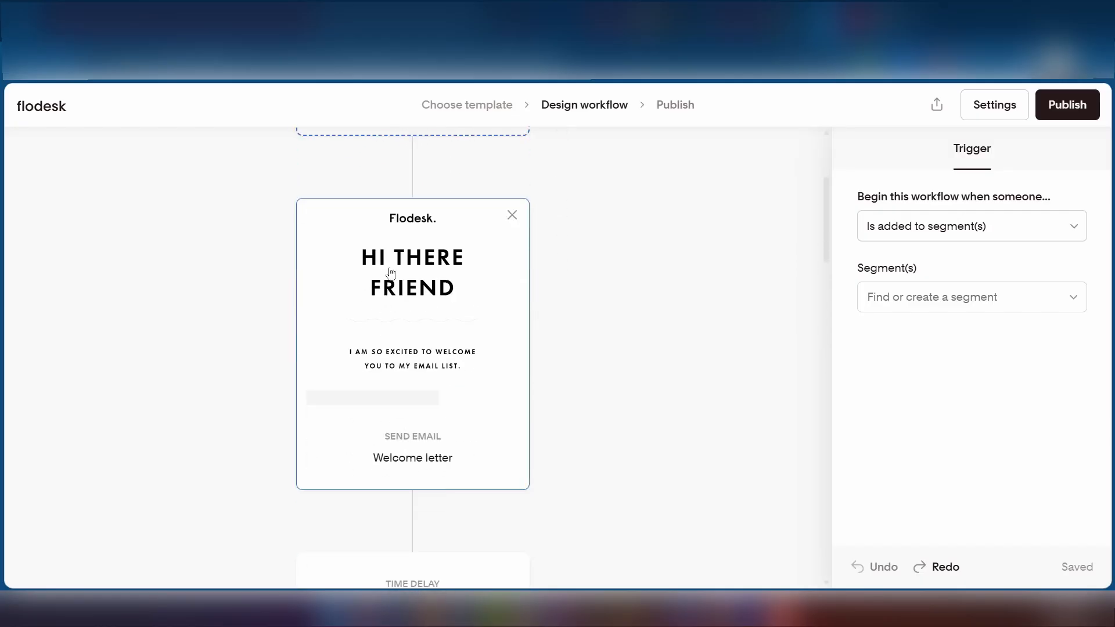
pyautogui.scroll(-12, 430, 299)
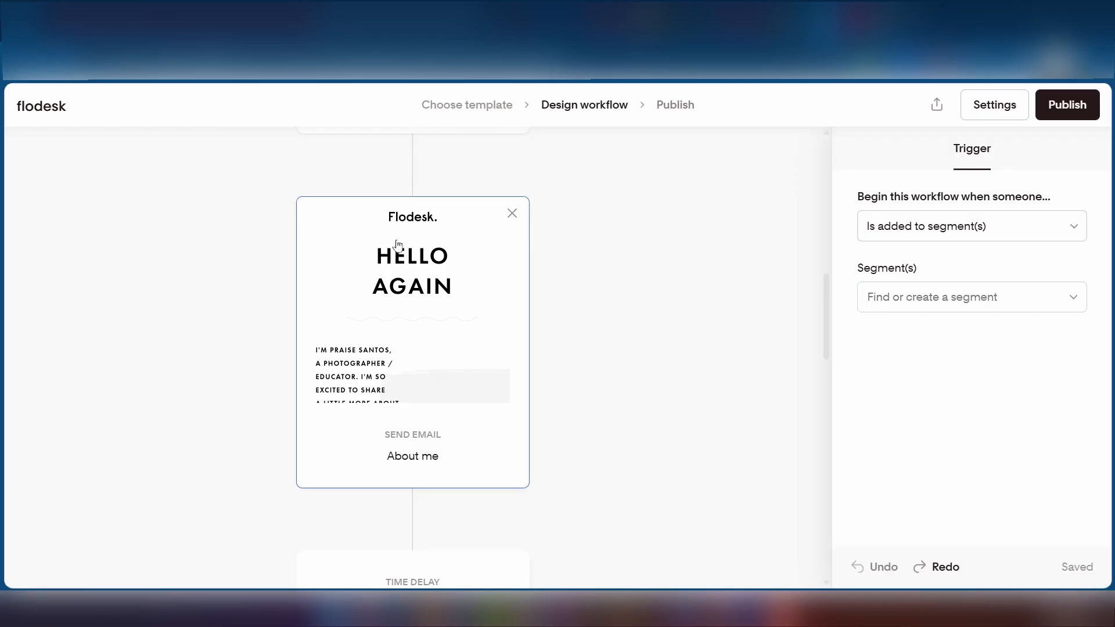
pyautogui.scroll(-2, 480, 329)
pyautogui.scroll(-2, 480, 328)
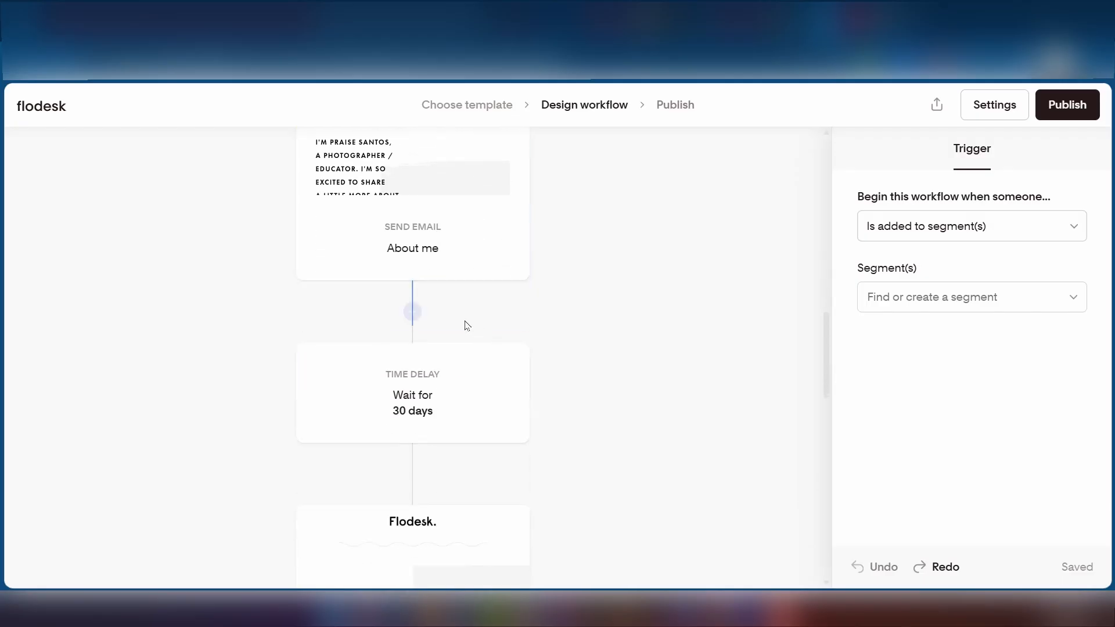
pyautogui.scroll(-2, 464, 326)
pyautogui.scroll(-4, 405, 309)
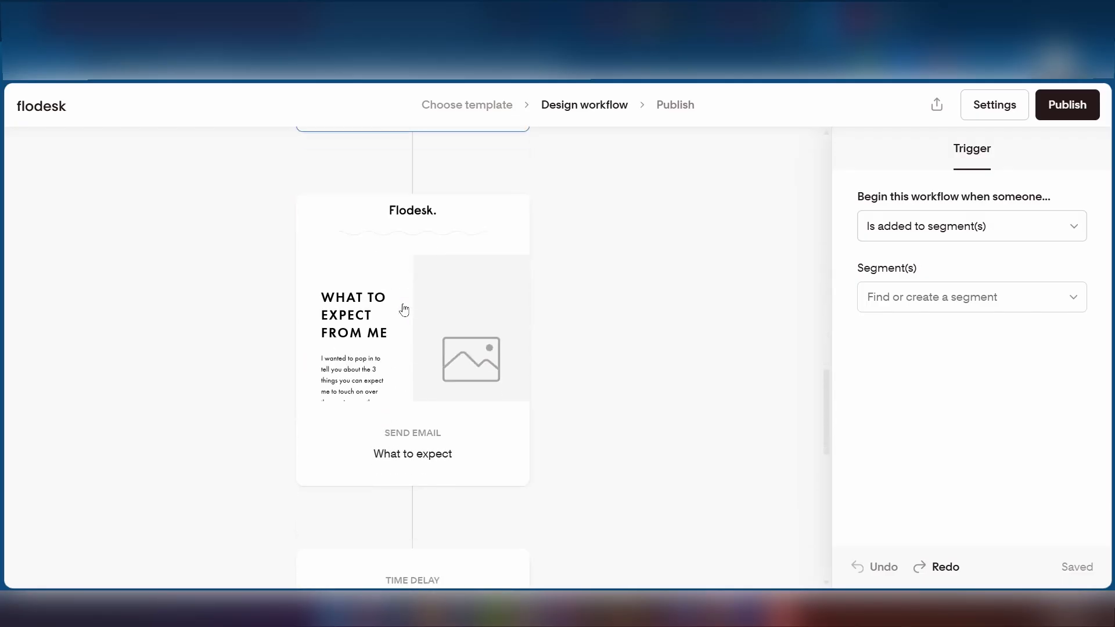
pyautogui.scroll(-2, 415, 382)
pyautogui.scroll(-12, 413, 383)
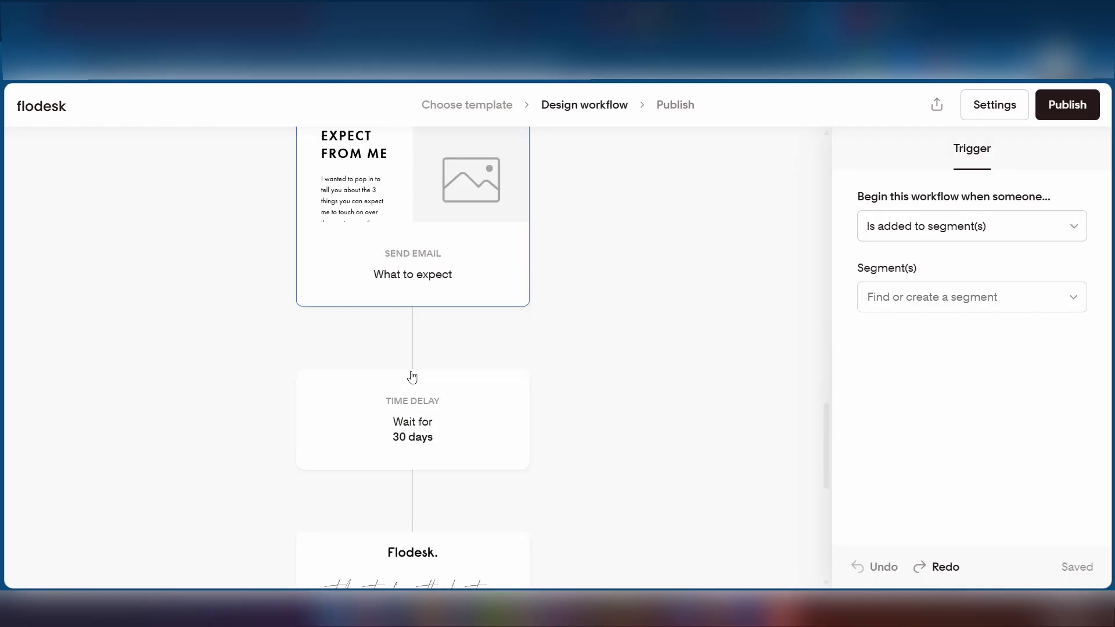
pyautogui.scroll(15, 413, 378)
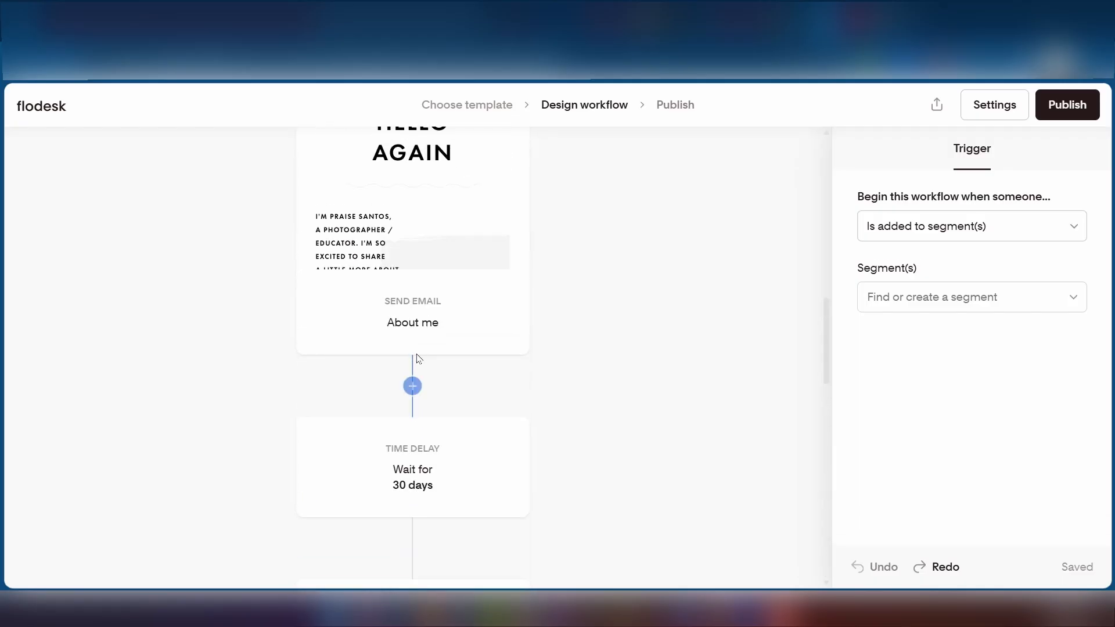
pyautogui.scroll(12, 417, 357)
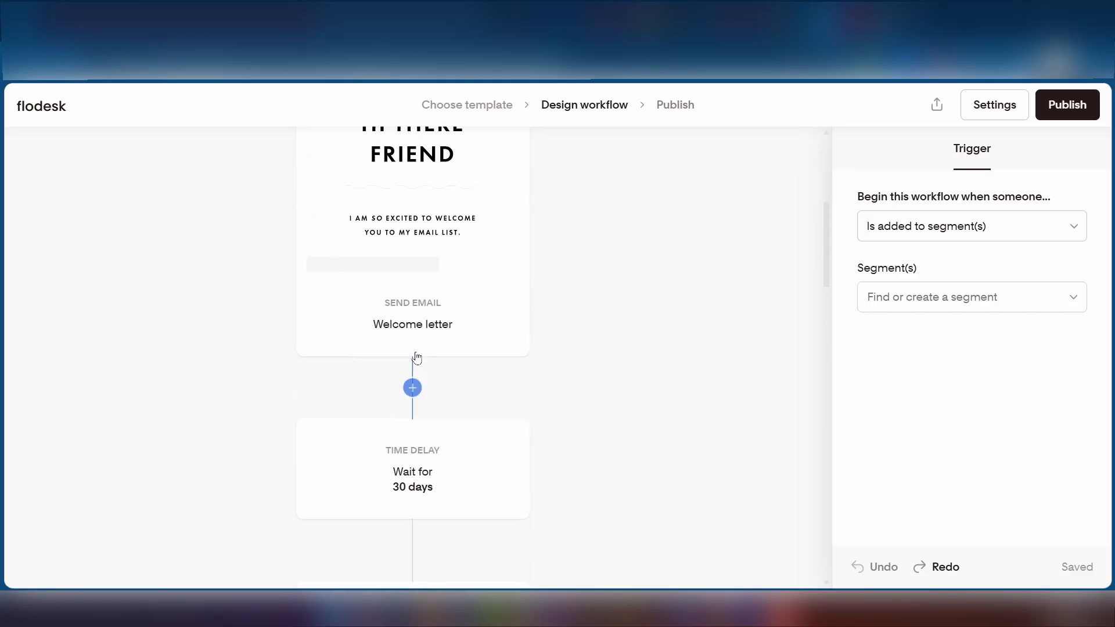
pyautogui.scroll(-10, 417, 357)
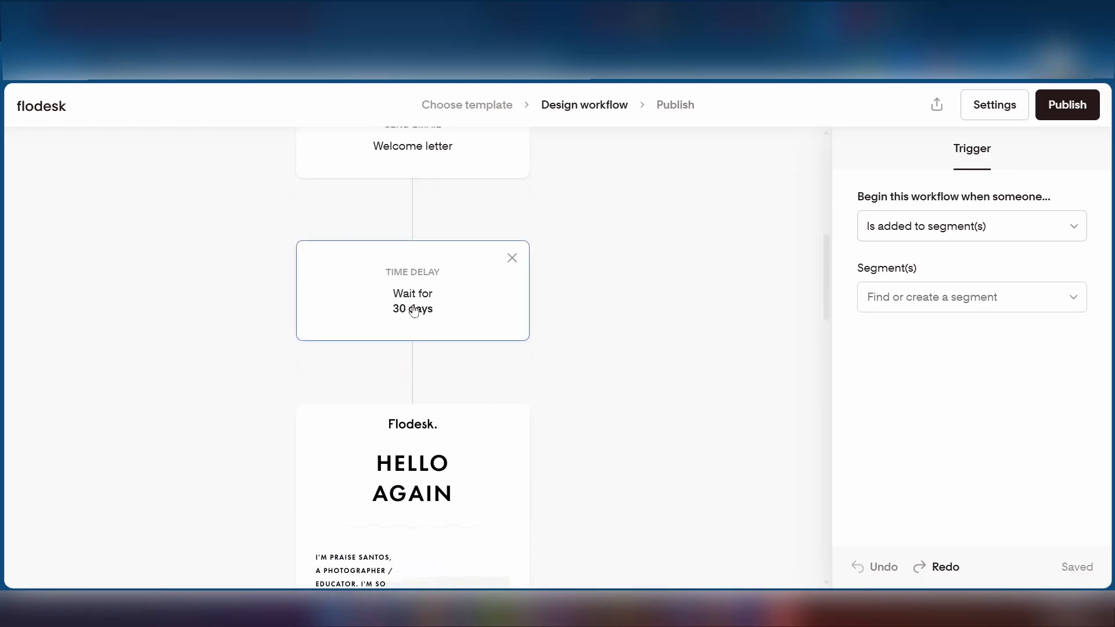
# - Change the first time delay's amount from 30 to 3 days
pyautogui.click(414, 309)
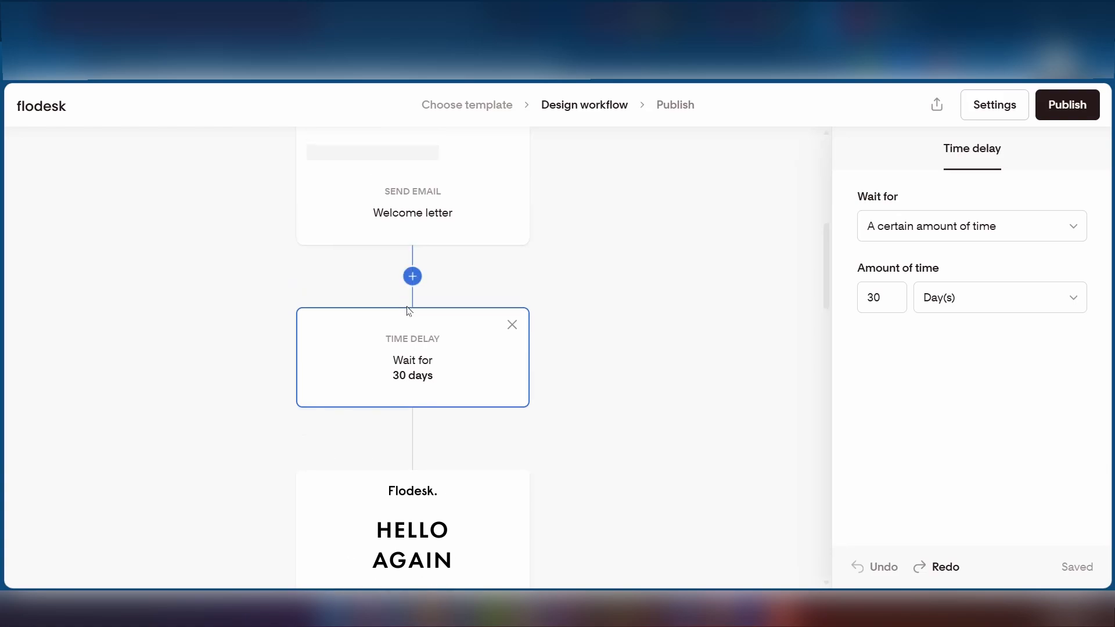
pyautogui.click(889, 297)
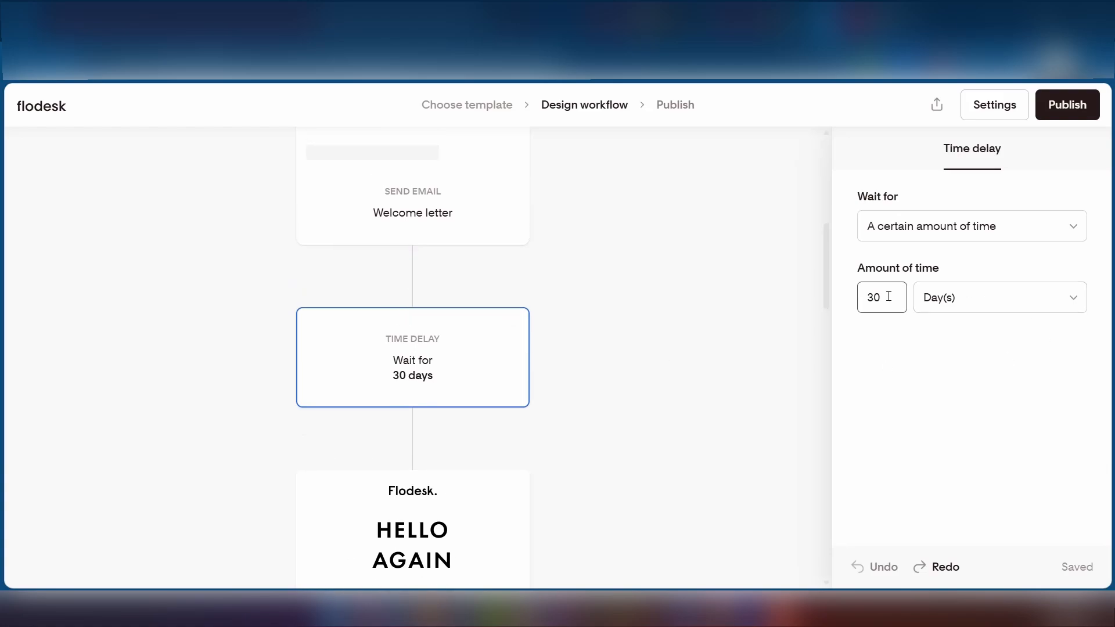
pyautogui.press('BackSpace')
pyautogui.click(440, 351)
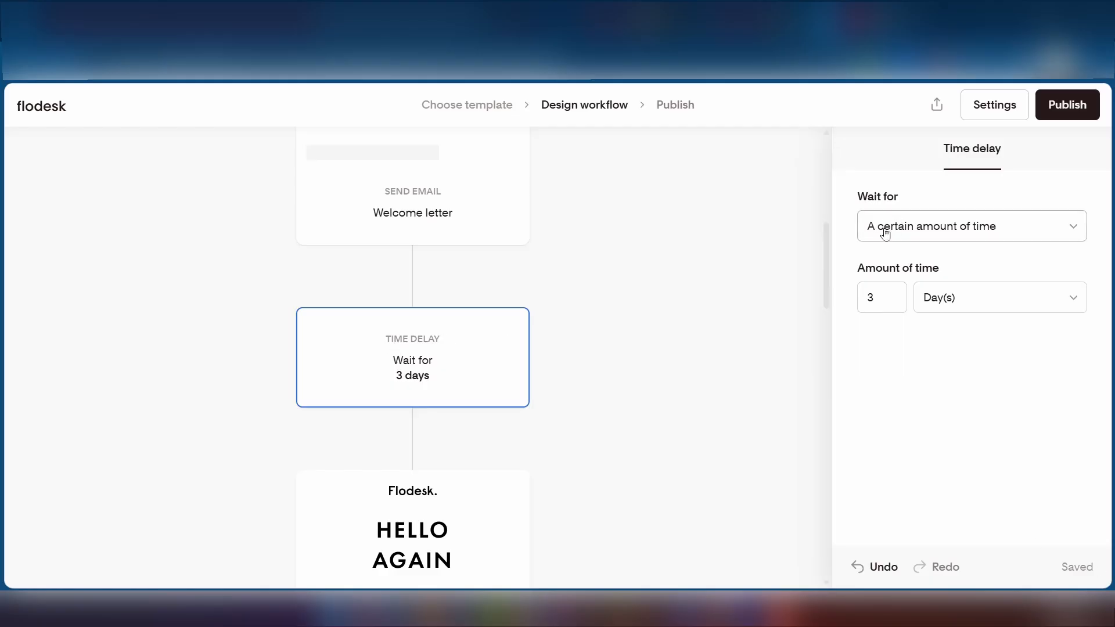
# - Browse the other kinds of wait options for the delay
pyautogui.click(1017, 234)
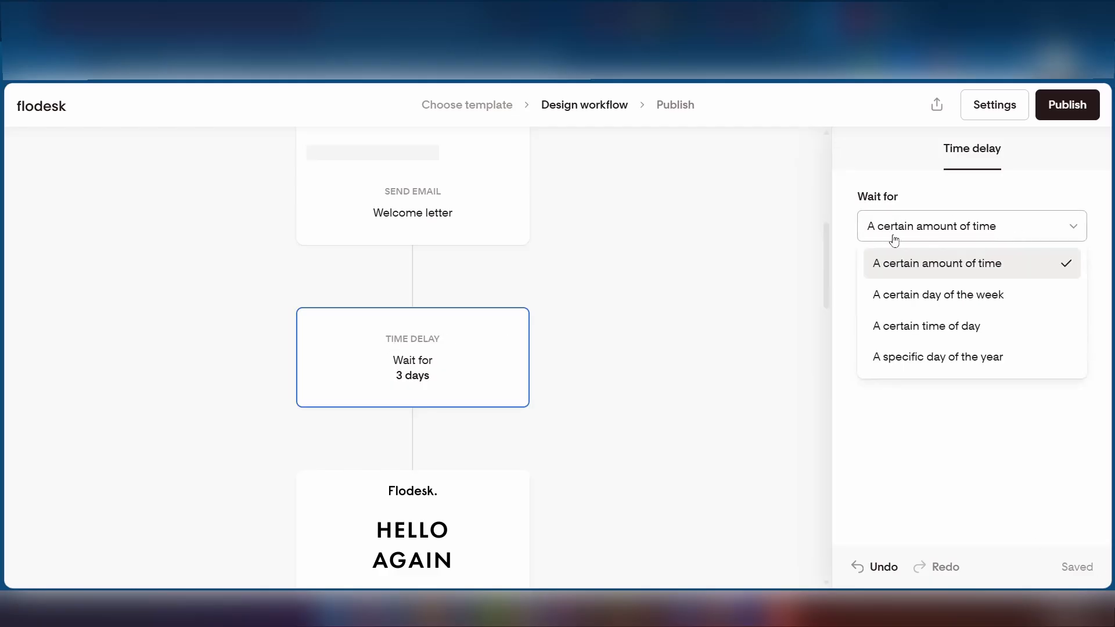
pyautogui.scroll(4, 411, 350)
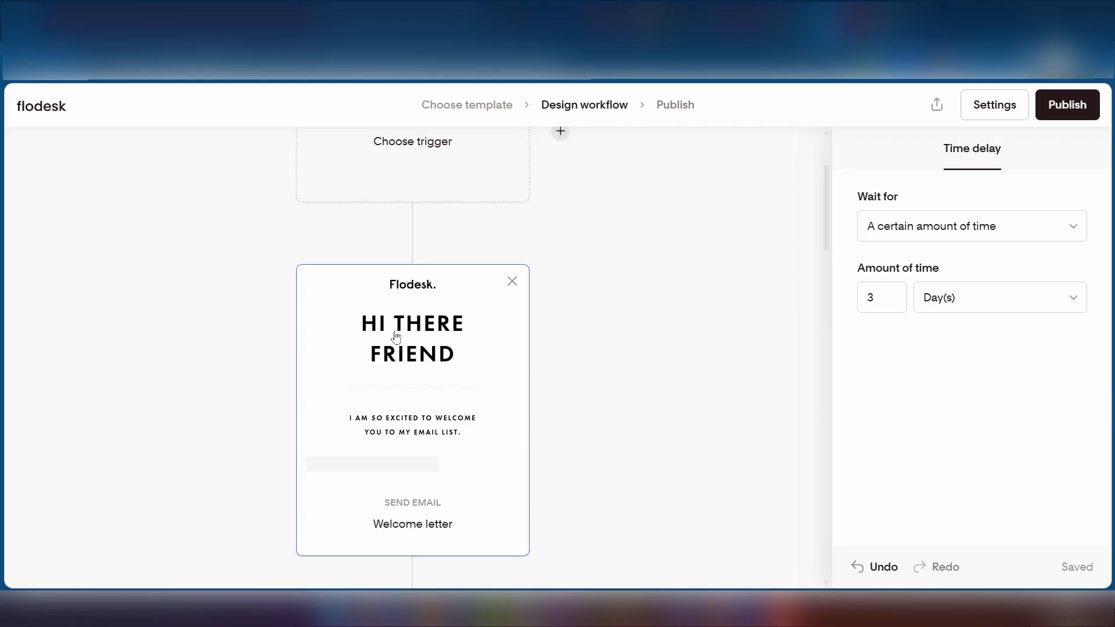
pyautogui.scroll(-5, 396, 334)
pyautogui.scroll(7, 453, 314)
pyautogui.scroll(-3, 452, 343)
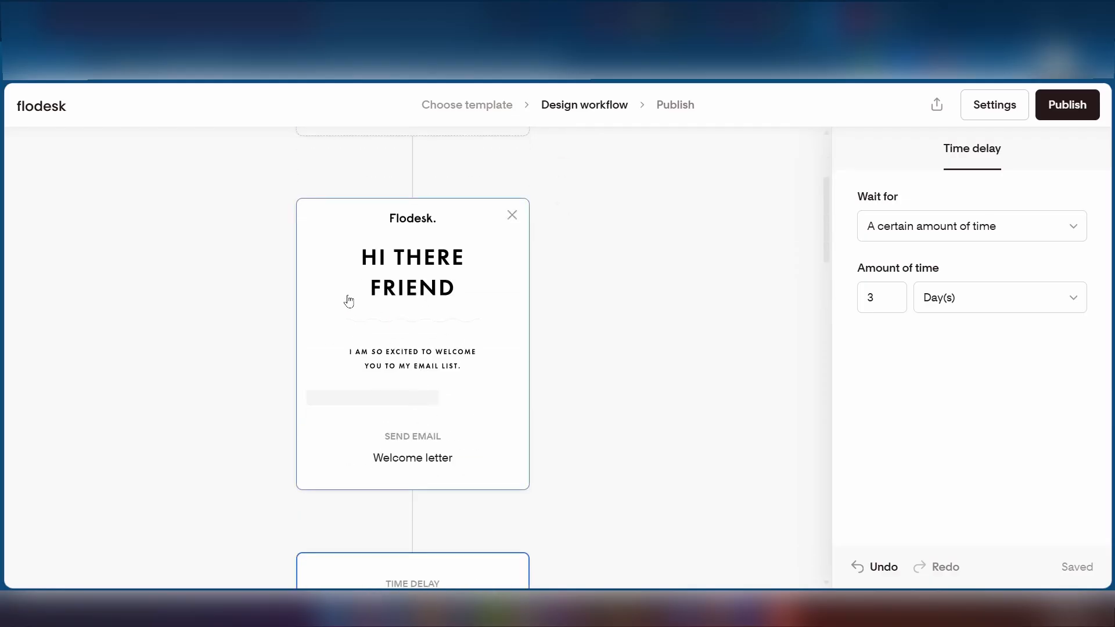
pyautogui.scroll(-4, 366, 321)
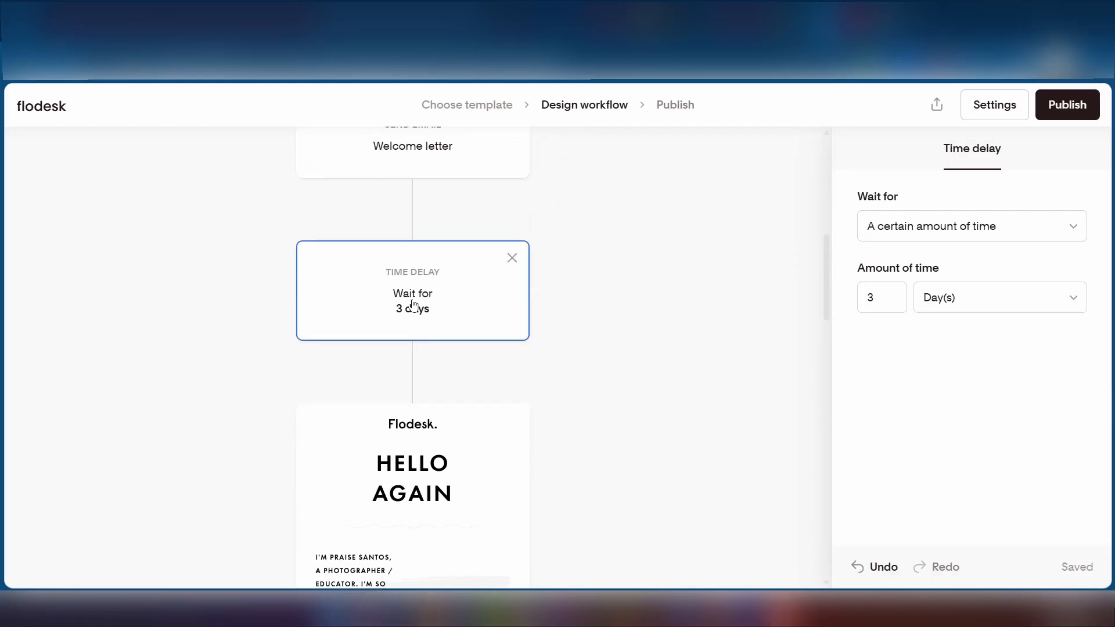
pyautogui.scroll(-4, 425, 322)
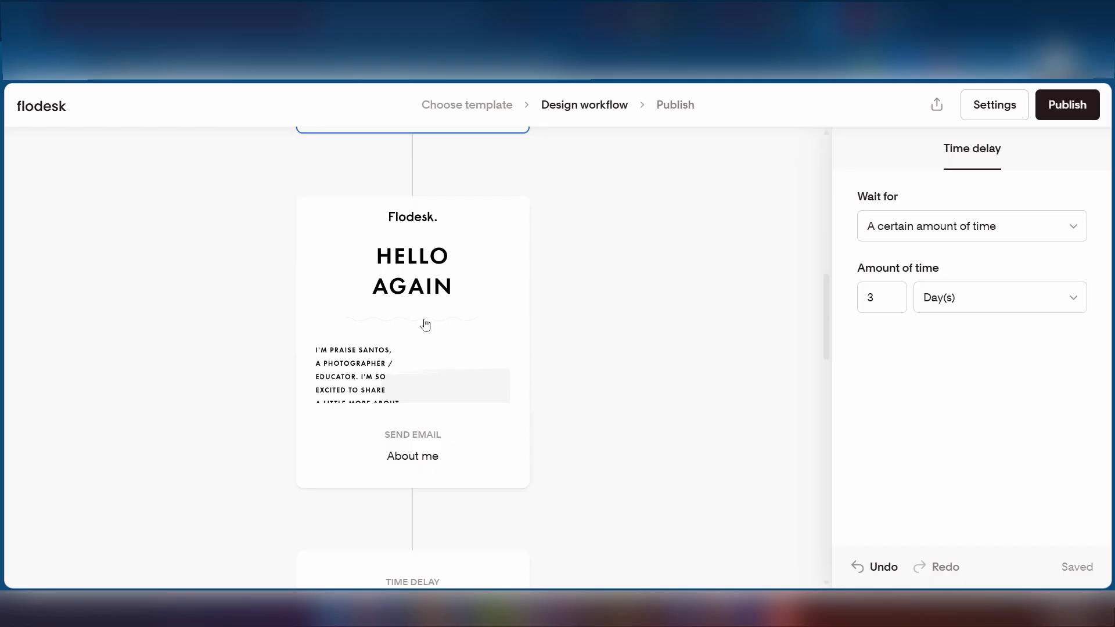
# - Review the settings of the About me email node
pyautogui.click(384, 311)
pyautogui.scroll(-2, 921, 447)
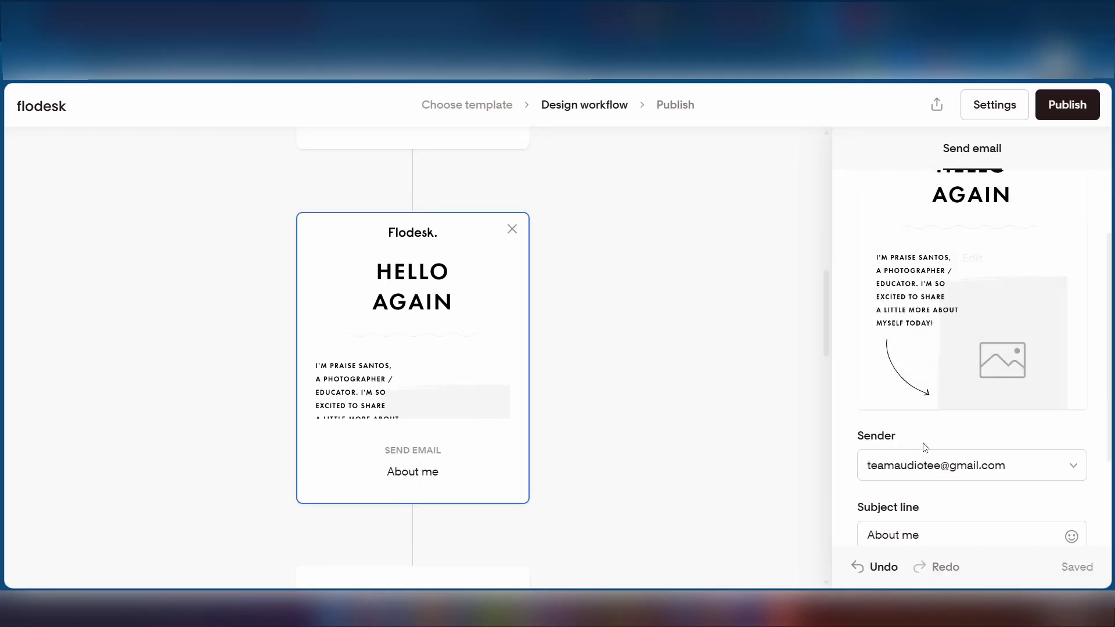
pyautogui.scroll(2, 937, 438)
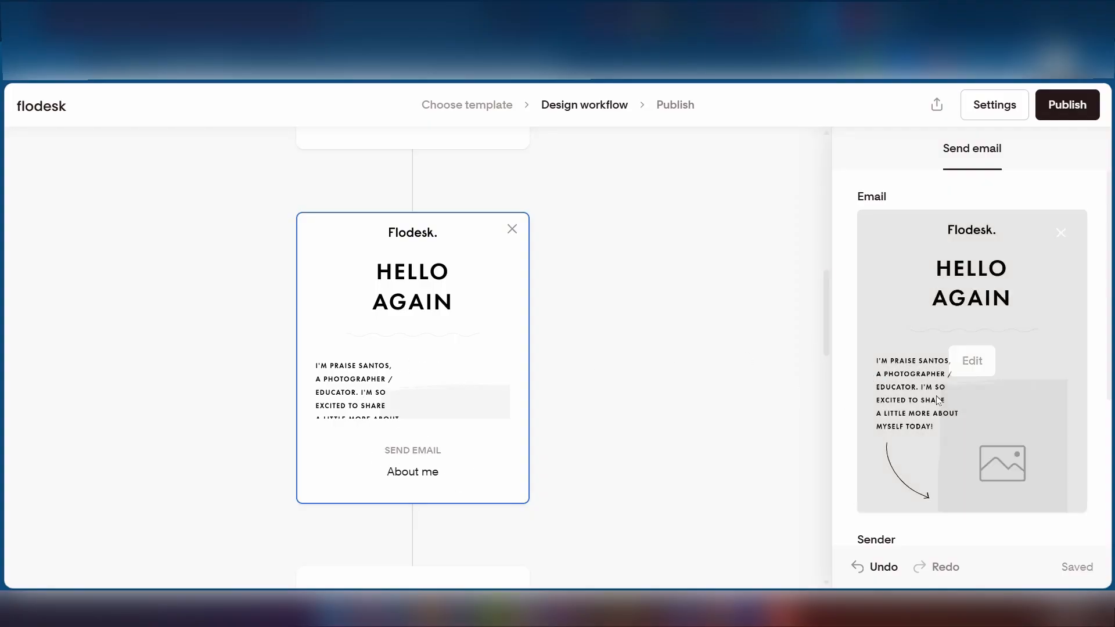
pyautogui.scroll(10, 668, 410)
# - Review the Welcome letter email settings, then go to the Analytics overview
pyautogui.click(421, 235)
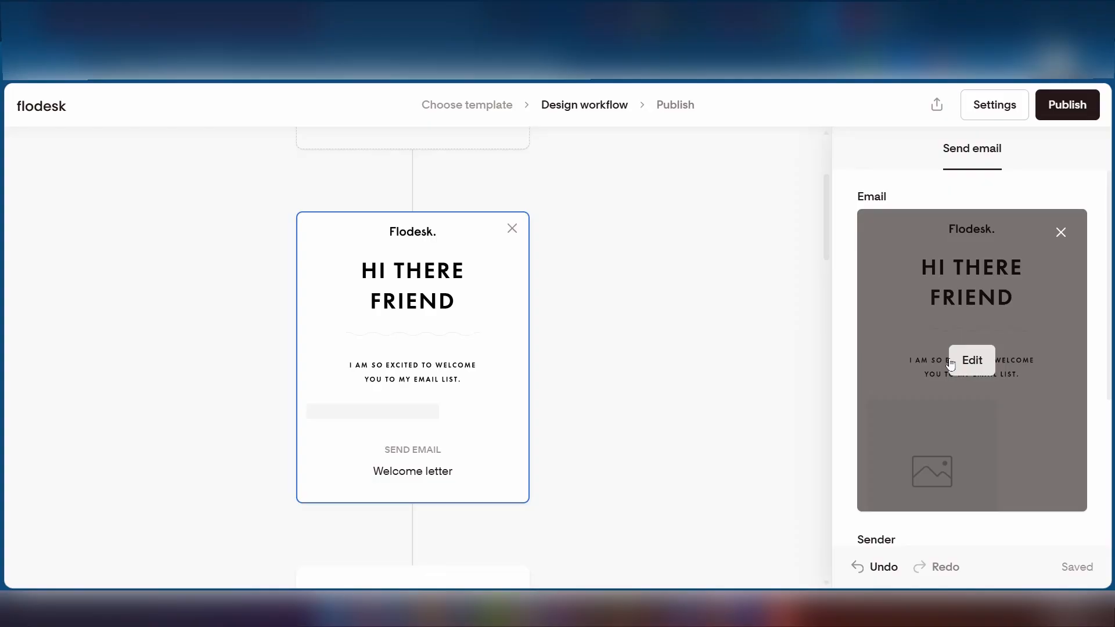
pyautogui.scroll(-4, 951, 365)
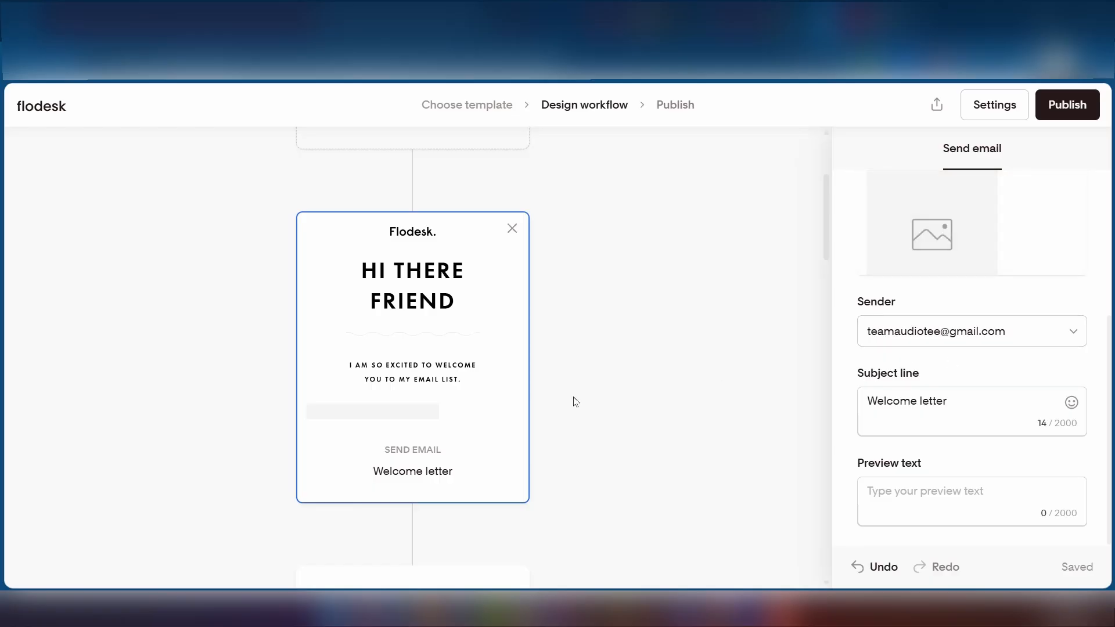
pyautogui.scroll(3, 700, 351)
pyautogui.scroll(-10, 378, 457)
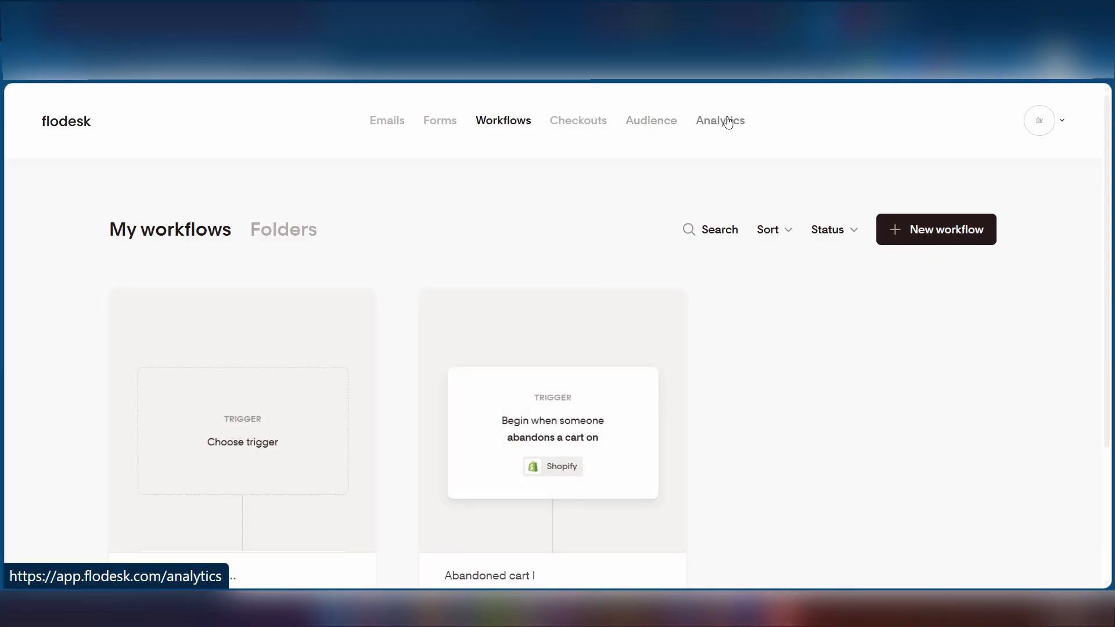
pyautogui.click(727, 129)
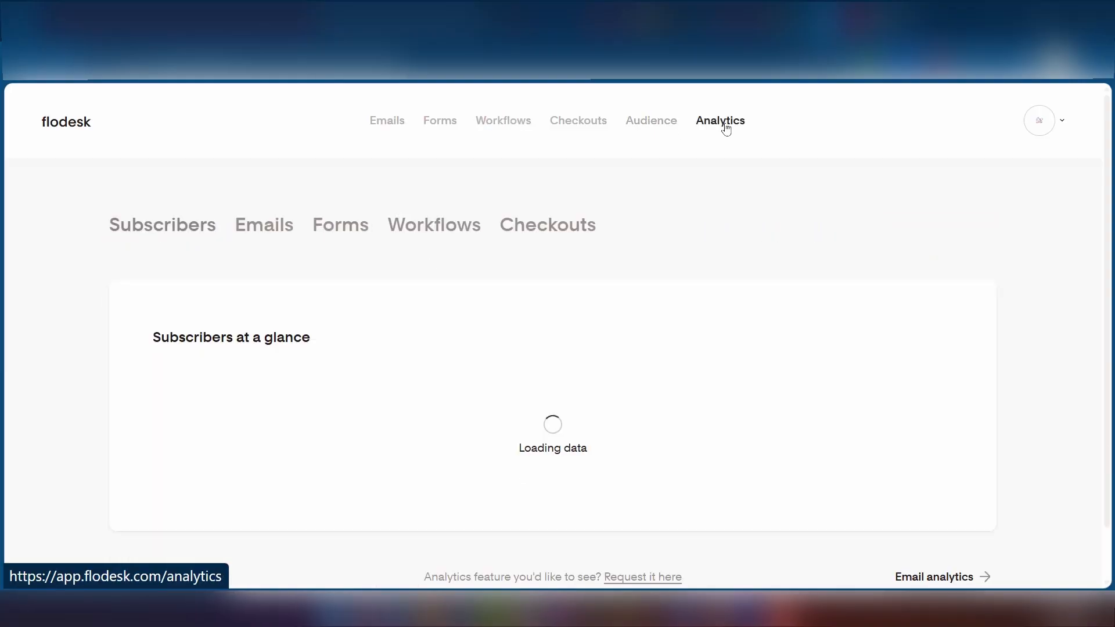